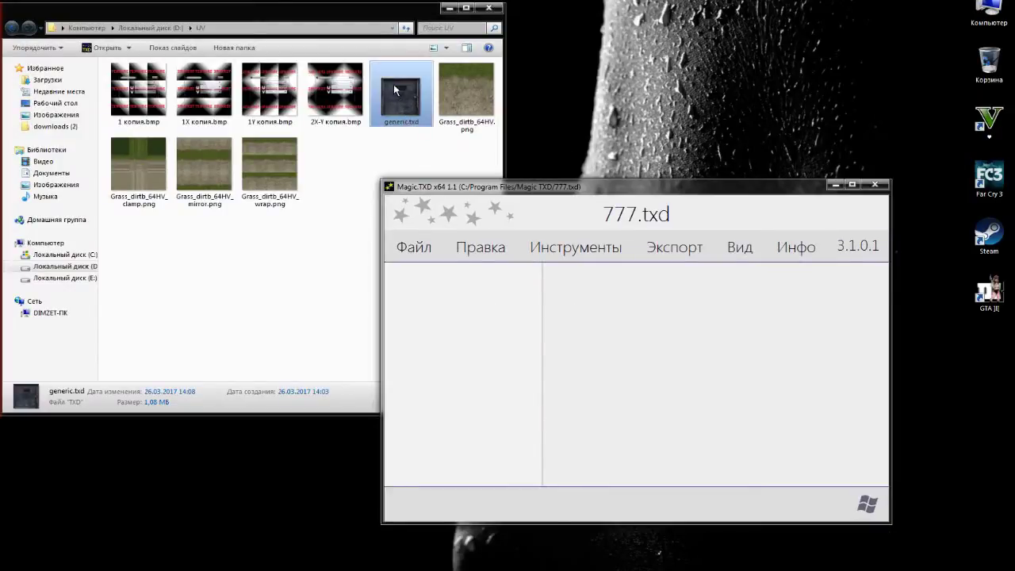
Step: Load generic.txd from the UV folder into Magic.TXD and examine its textures one by one through path_64
left_click_drag(401, 94, 508, 324)
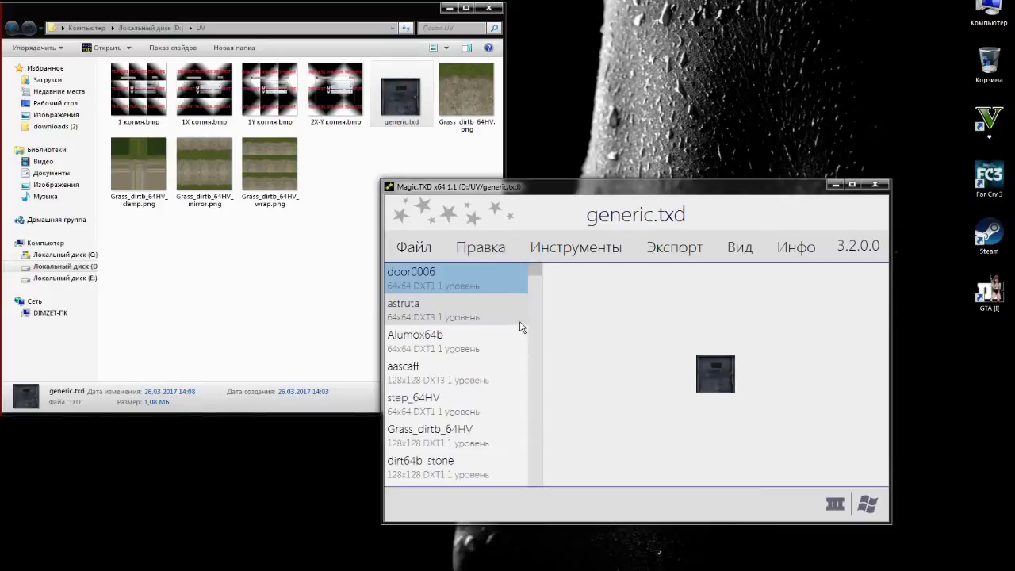
left_click(488, 315)
key("Down")
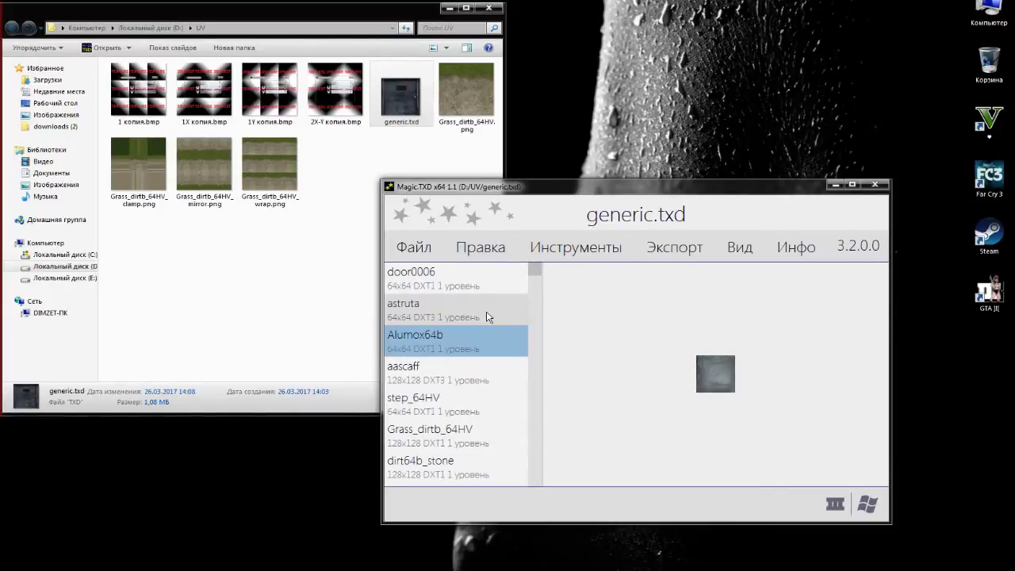
key("Down")
key("Down")
key("Down")
key("Down")
key("Down")
key("Down")
key("Down")
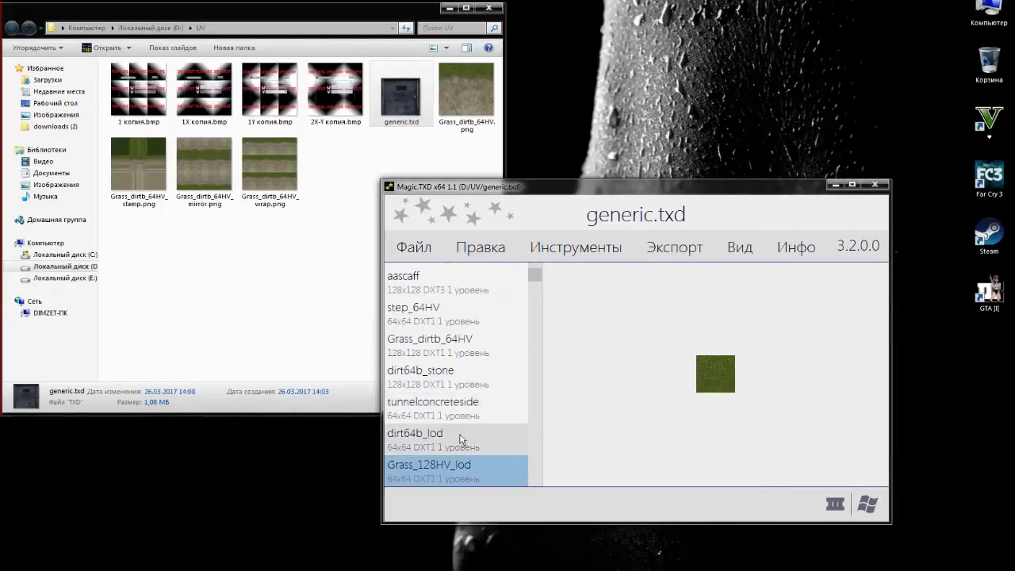
key("Down")
key("Down")
key("Down")
key("Down")
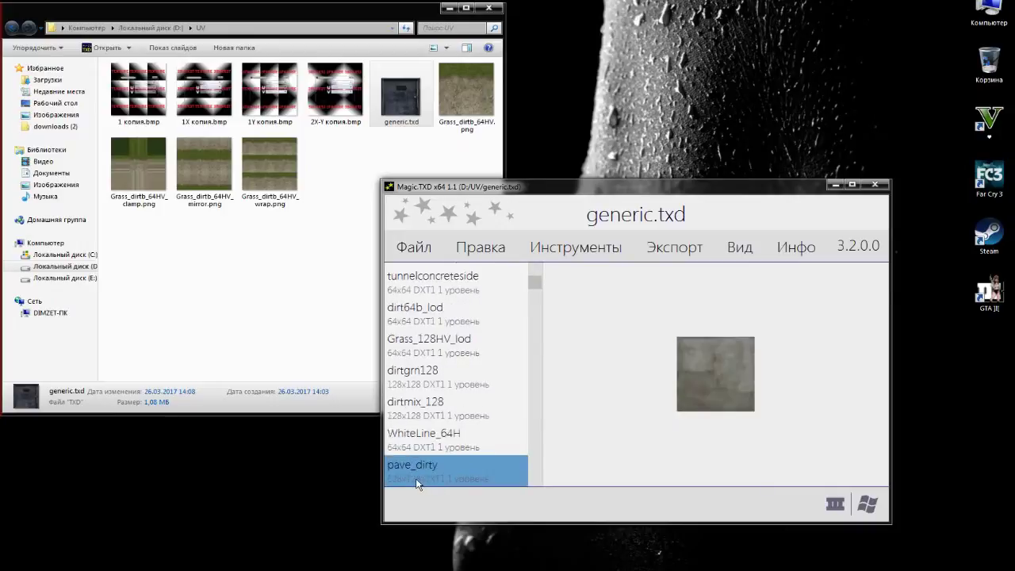
key("Down")
key("Down")
key("Down")
key("Down")
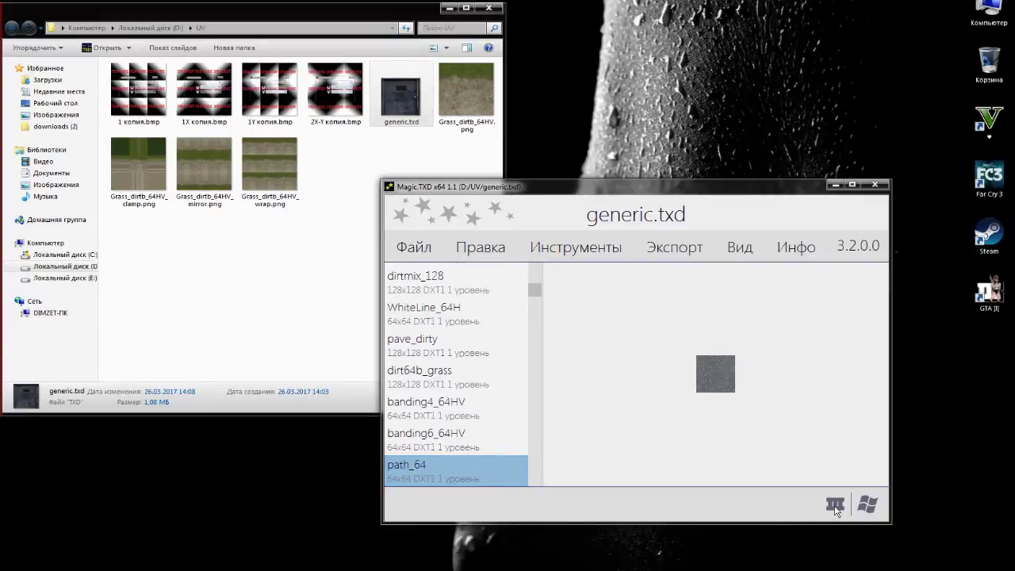
Step: Create a new TXD archive named 123 with the GTA 3 set for the PC platform
left_click(417, 247)
left_click(431, 272)
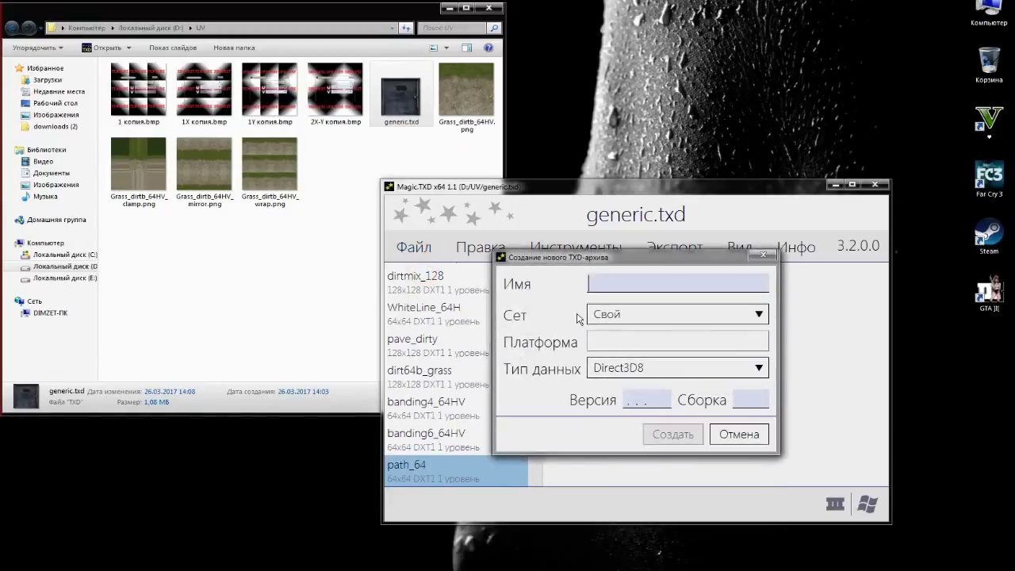
type("12")
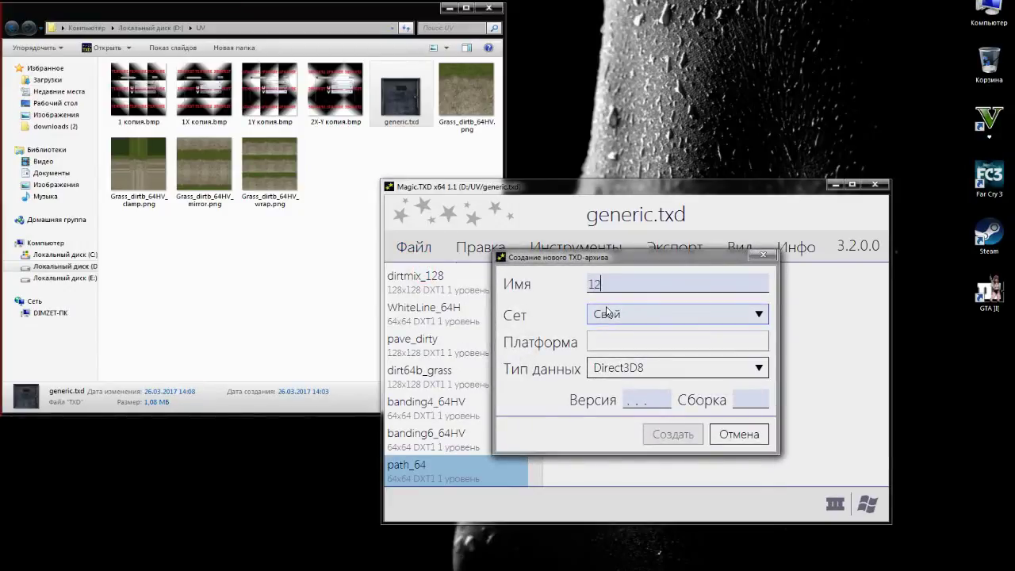
type("3")
left_click(639, 313)
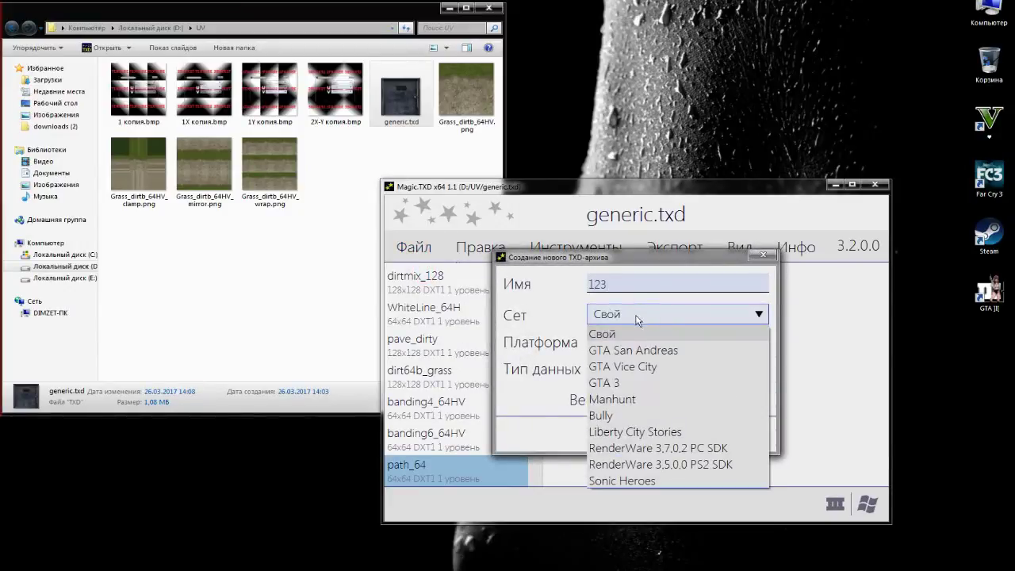
left_click(627, 384)
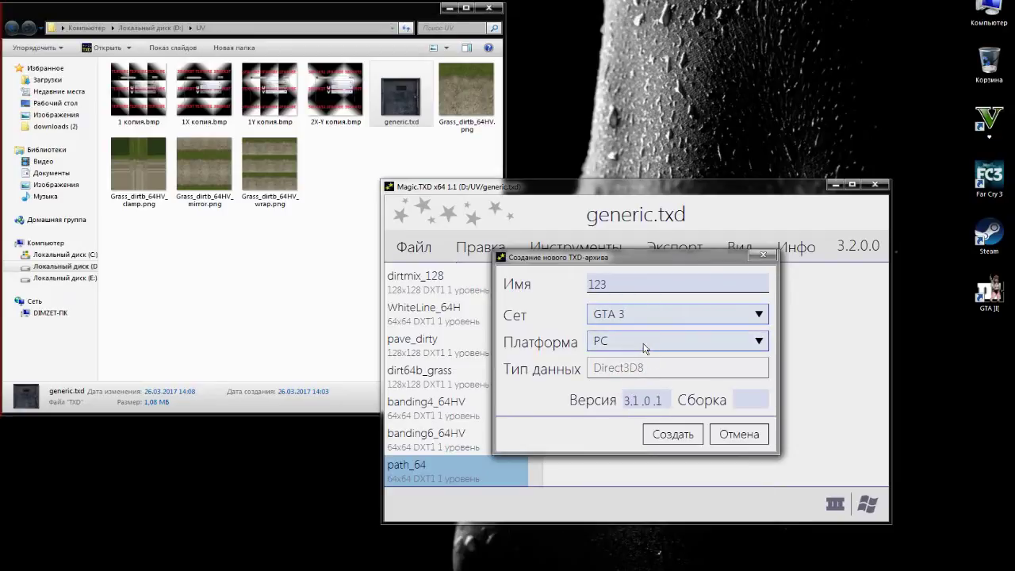
left_click(670, 434)
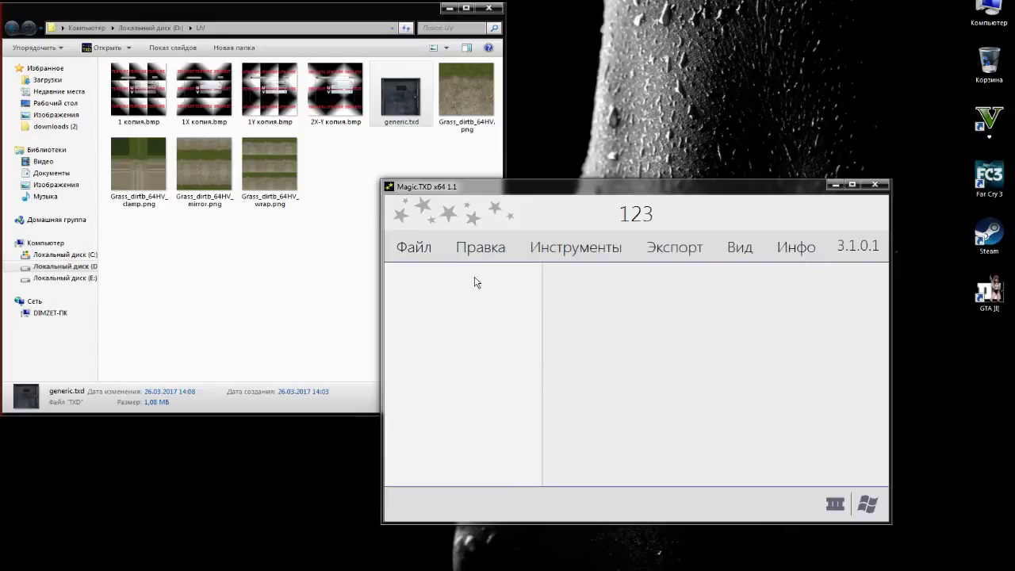
Step: Bring Grass_dirtb_64HV.png from the UV folder into the archive as a new texture, with the original raster format selected
left_click_drag(467, 97, 555, 325)
left_click(492, 314)
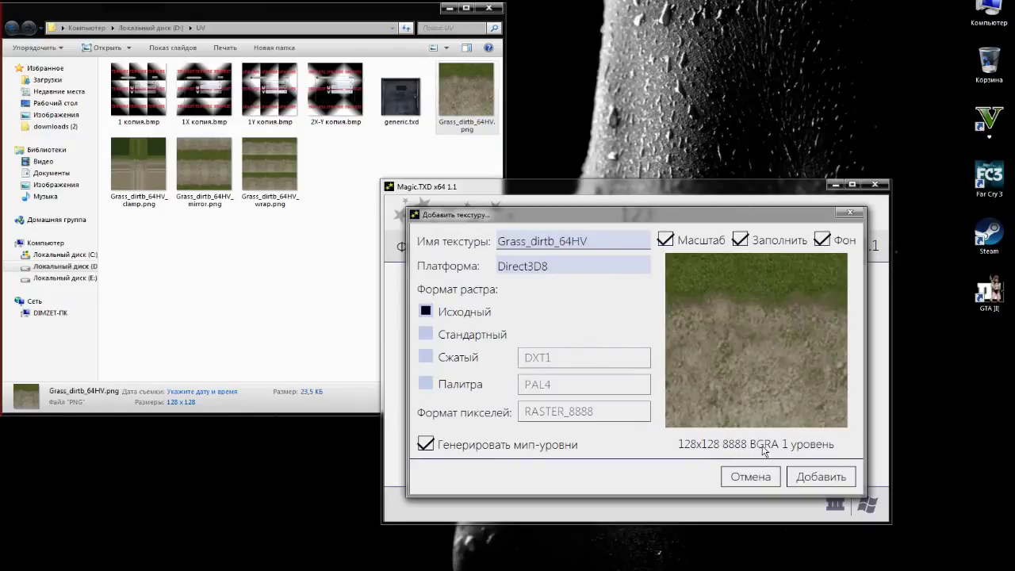
Step: Examine the pixel format choices of the standard raster format and the palette types of the palette format
left_click(497, 336)
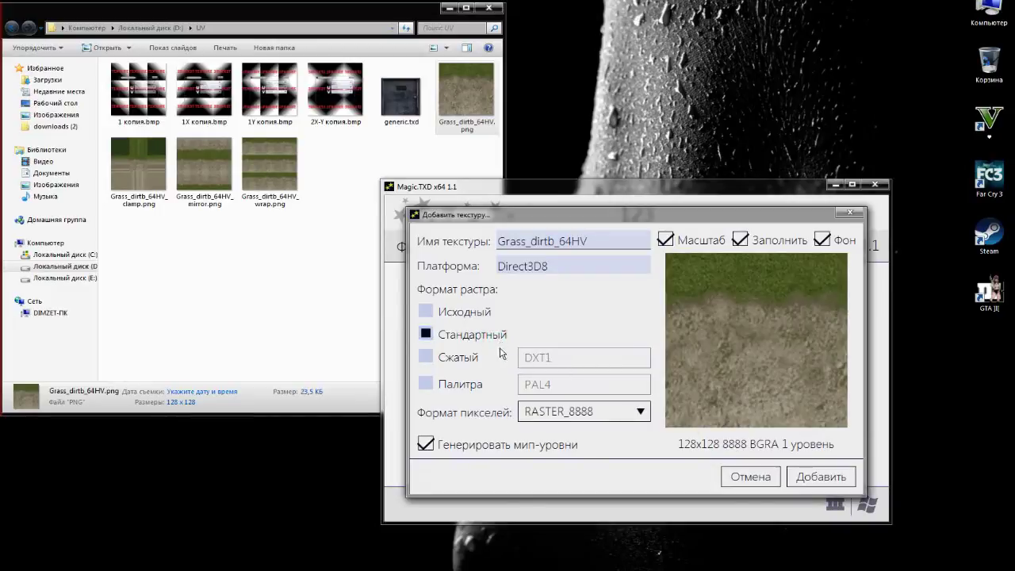
left_click(615, 414)
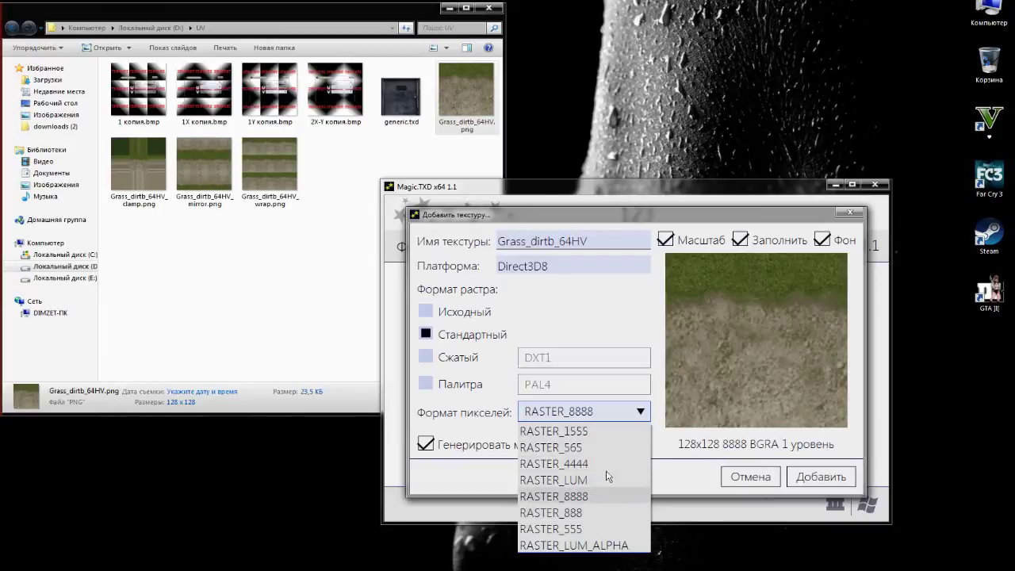
left_click(600, 418)
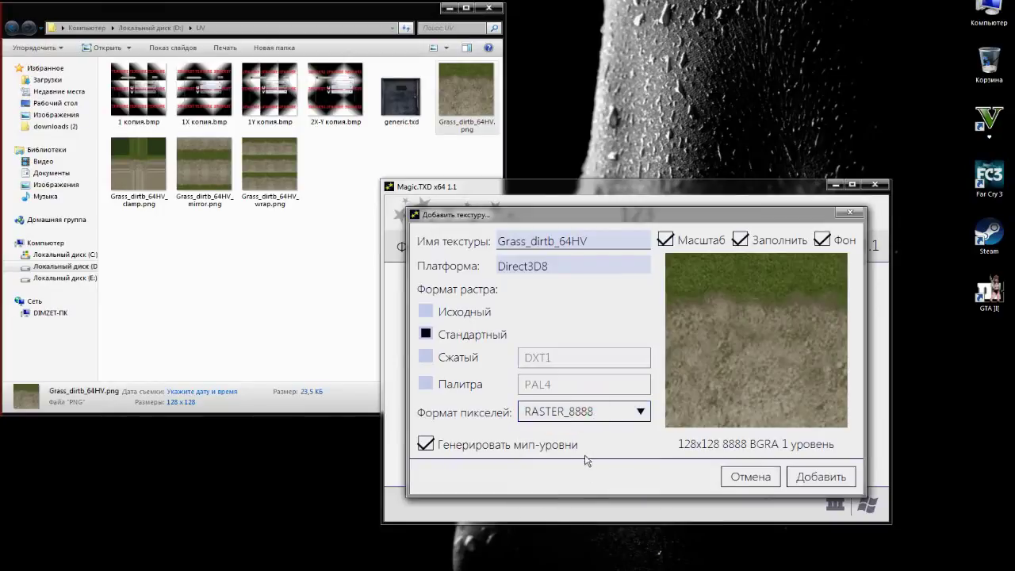
left_click(448, 381)
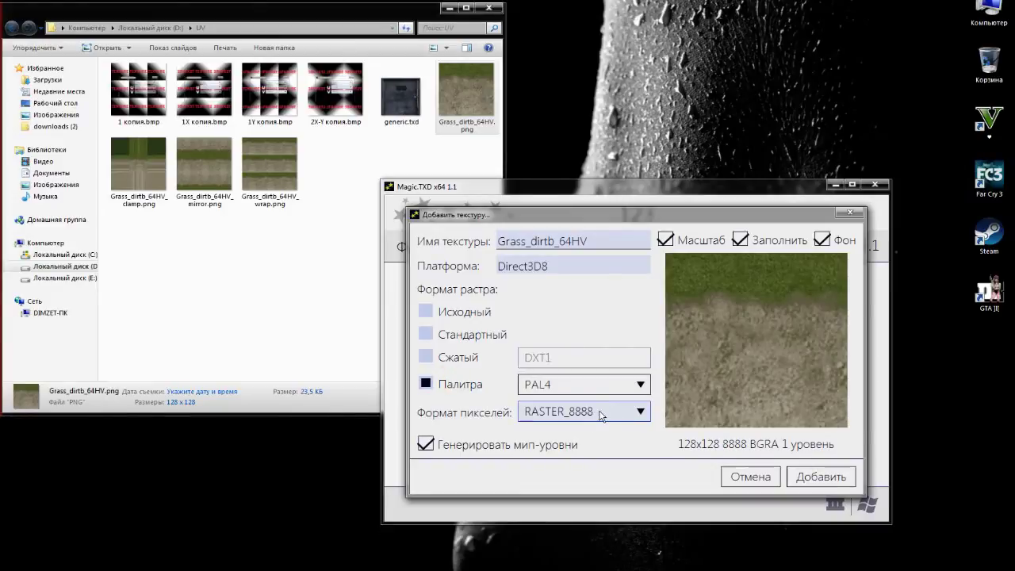
left_click(550, 388)
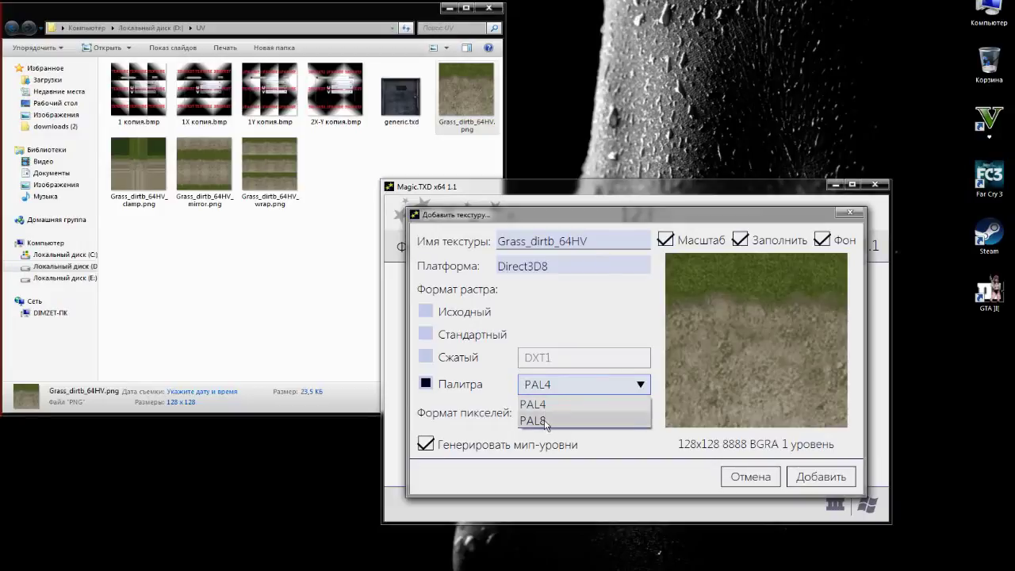
left_click(597, 348)
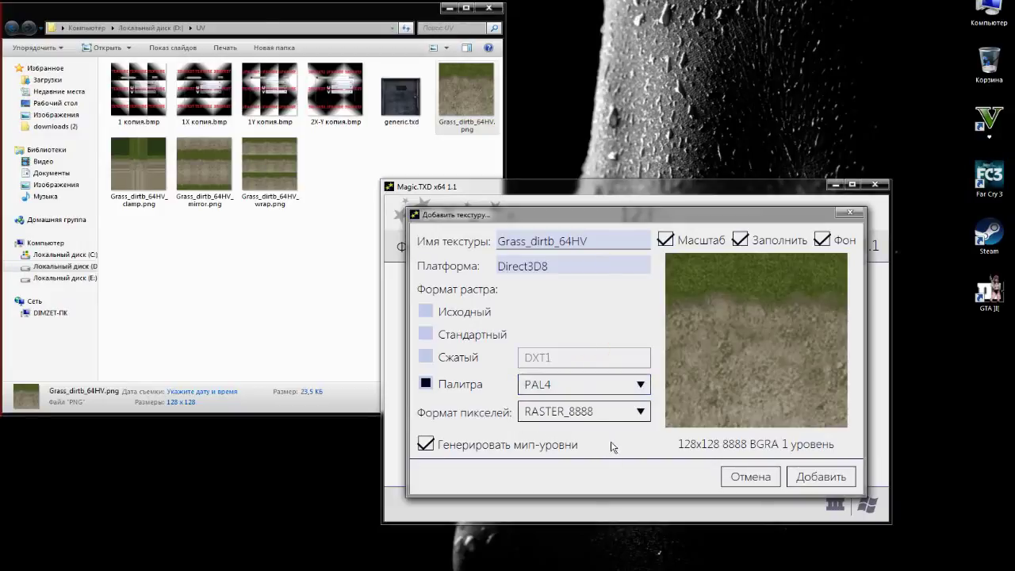
left_click(637, 410)
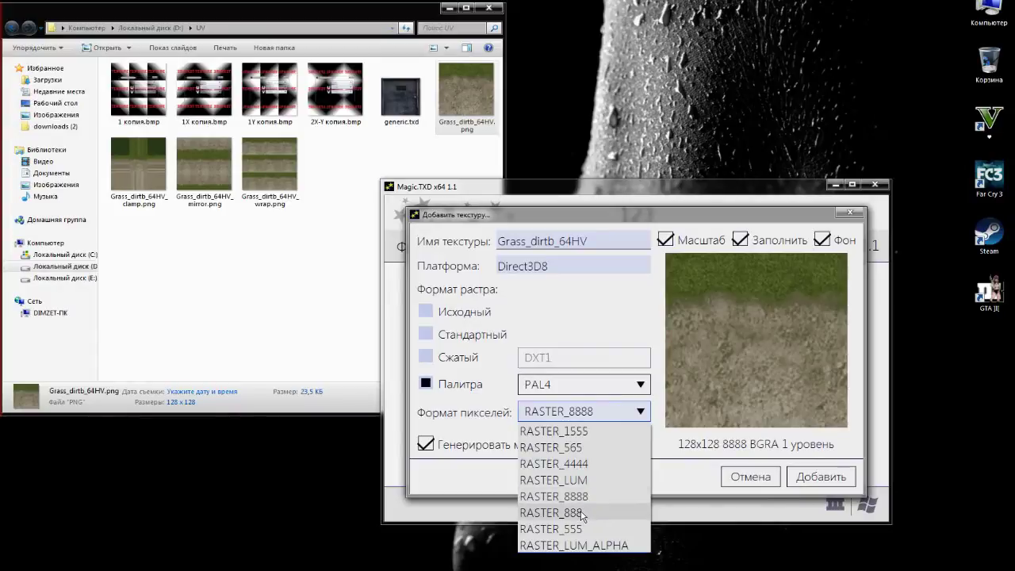
left_click(645, 330)
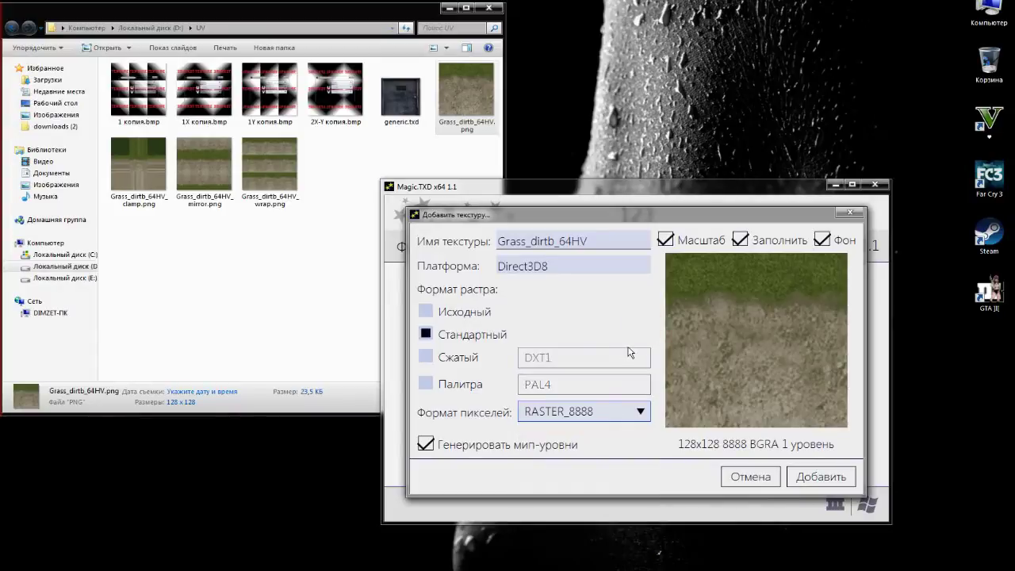
Step: Set the raster format to compressed DXT5 with generated mip levels and add the Grass_dirtb_64HV texture
left_click(464, 359)
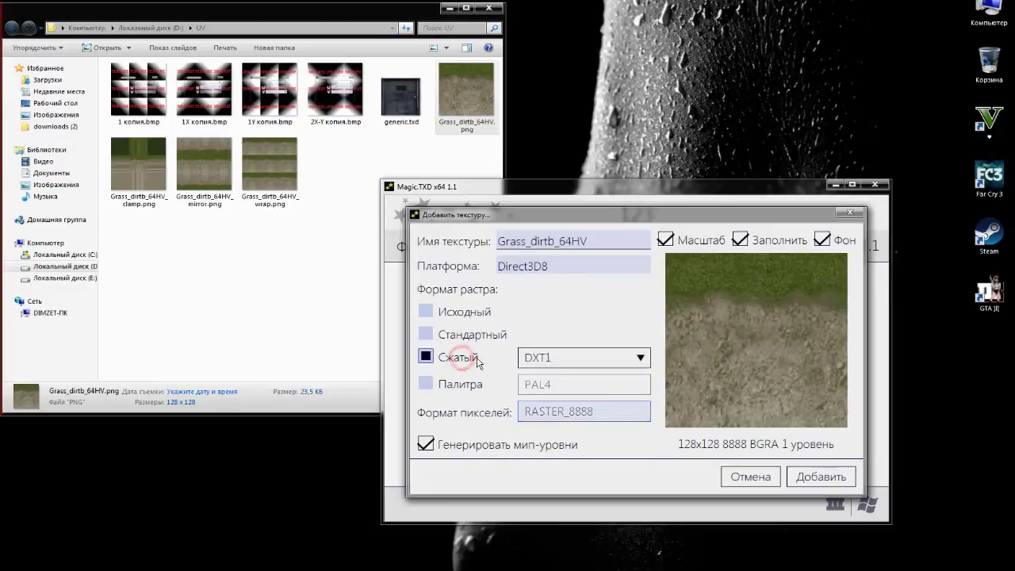
left_click(568, 367)
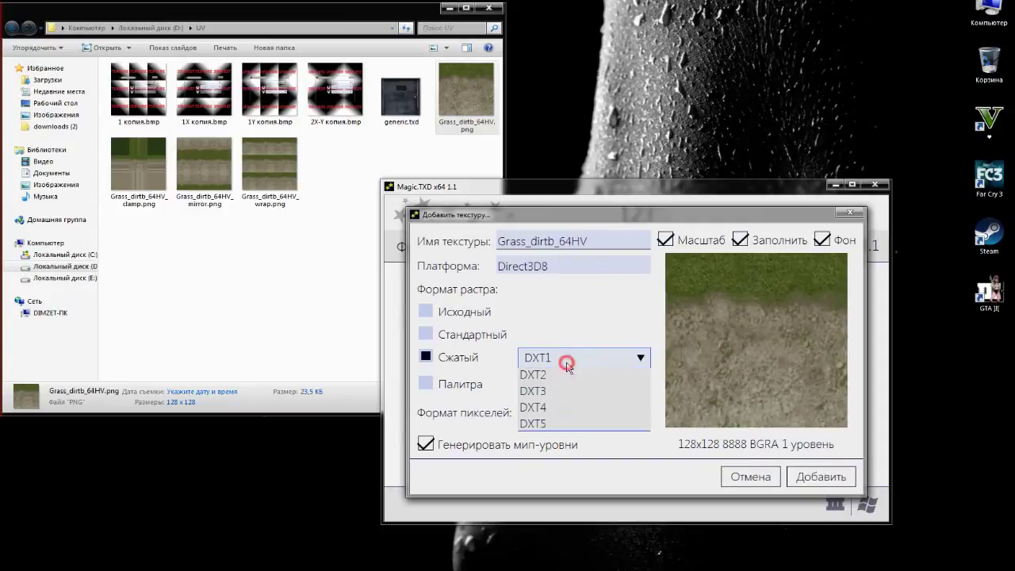
left_click(553, 361)
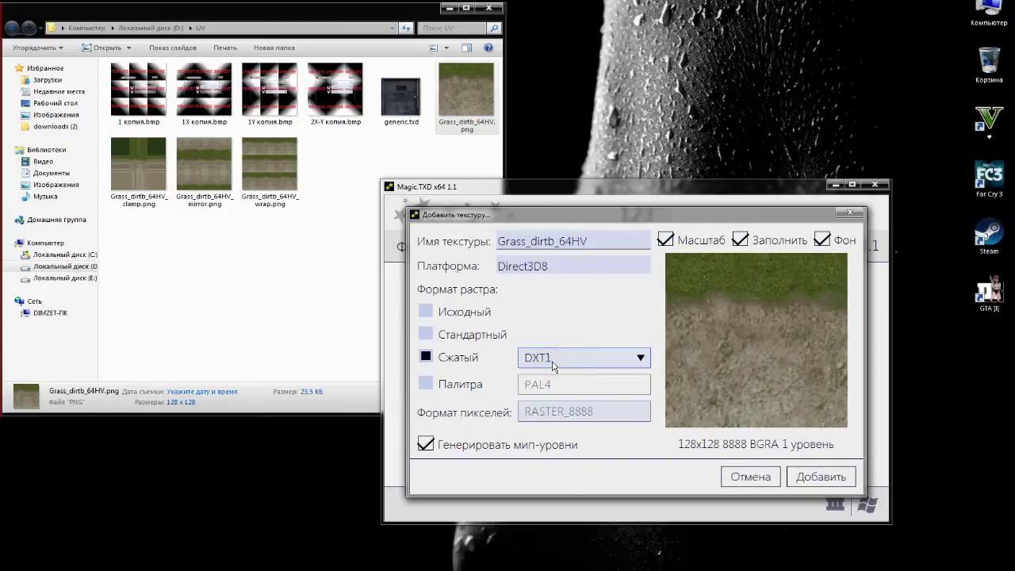
left_click(608, 354)
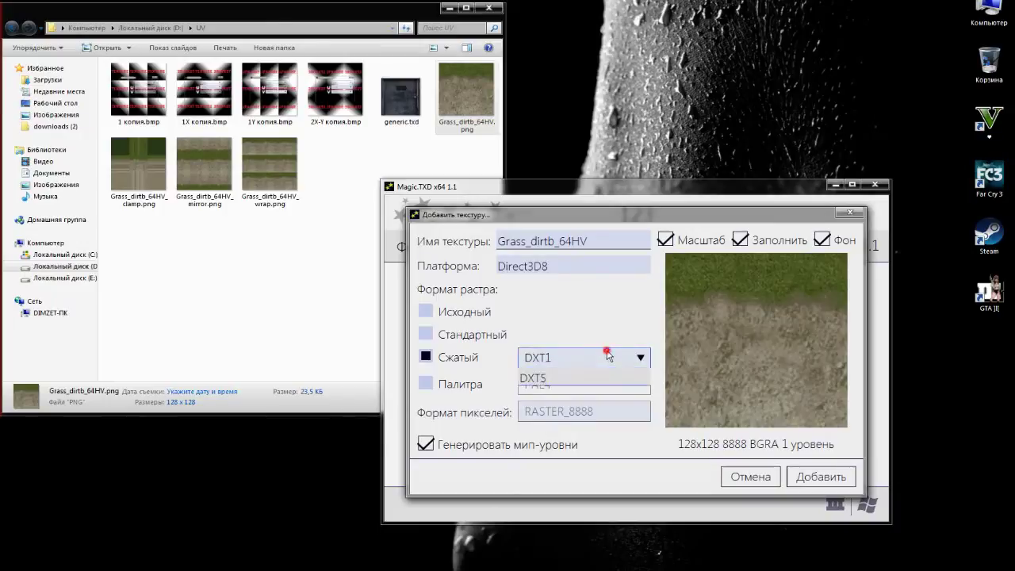
left_click(560, 412)
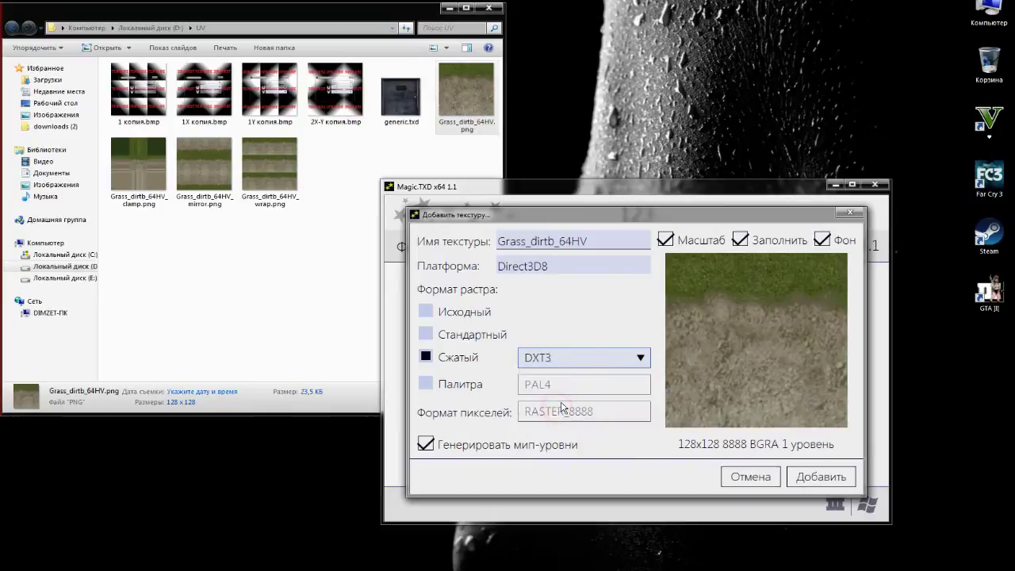
left_click(553, 359)
left_click(546, 446)
left_click(811, 480)
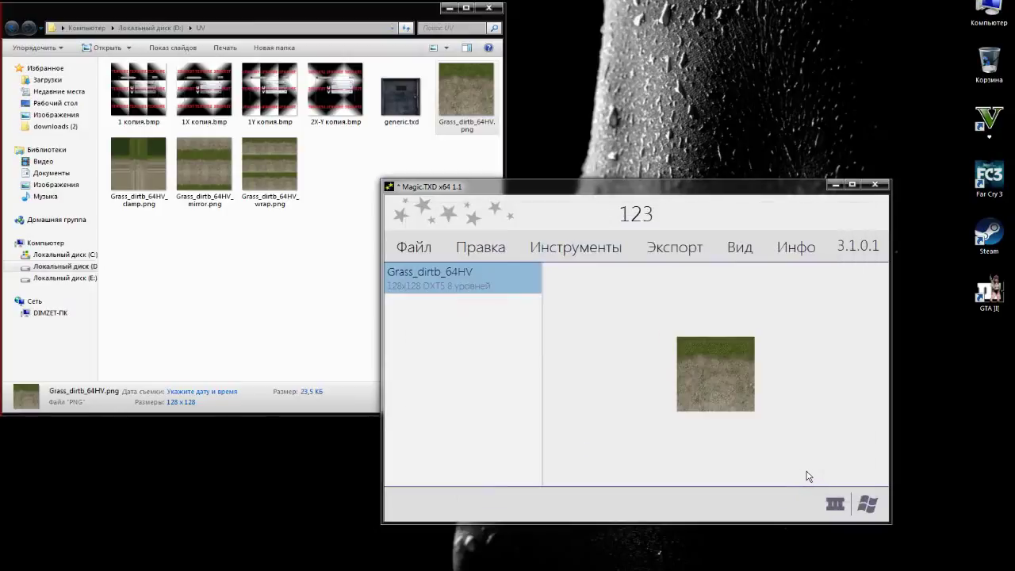
Step: Review the format settings of the Grass_dirtb_64HV texture and close them without applying changes
left_click(513, 258)
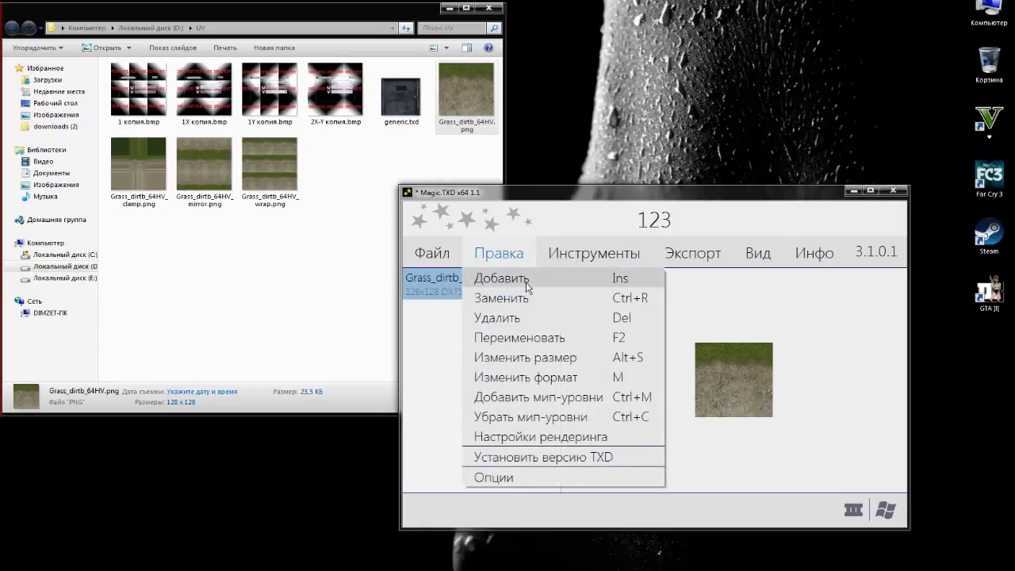
left_click(519, 378)
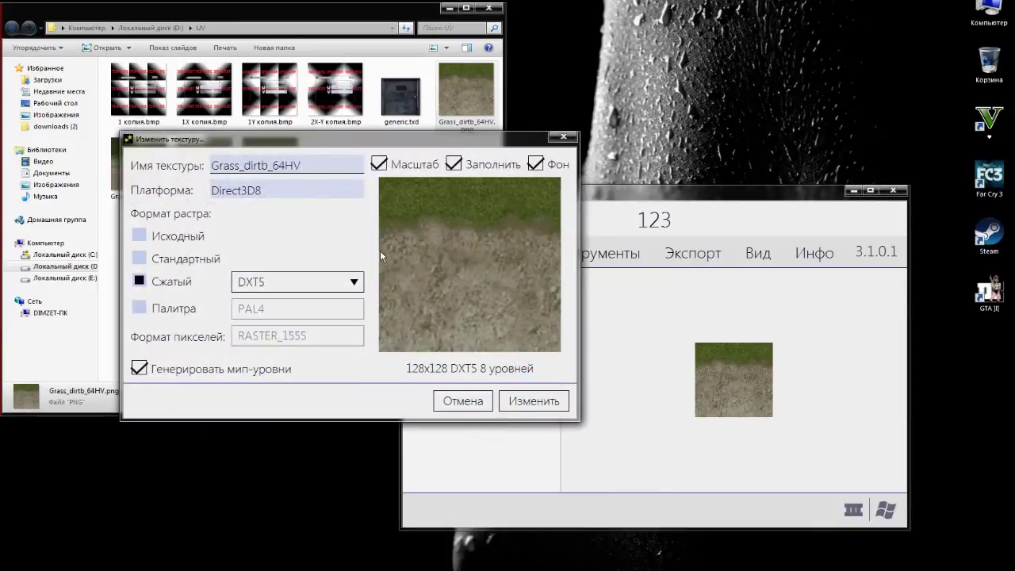
left_click(564, 137)
Step: Review the game sets available for the archive's TXD version and leave the version settings without applying changes
left_click(499, 252)
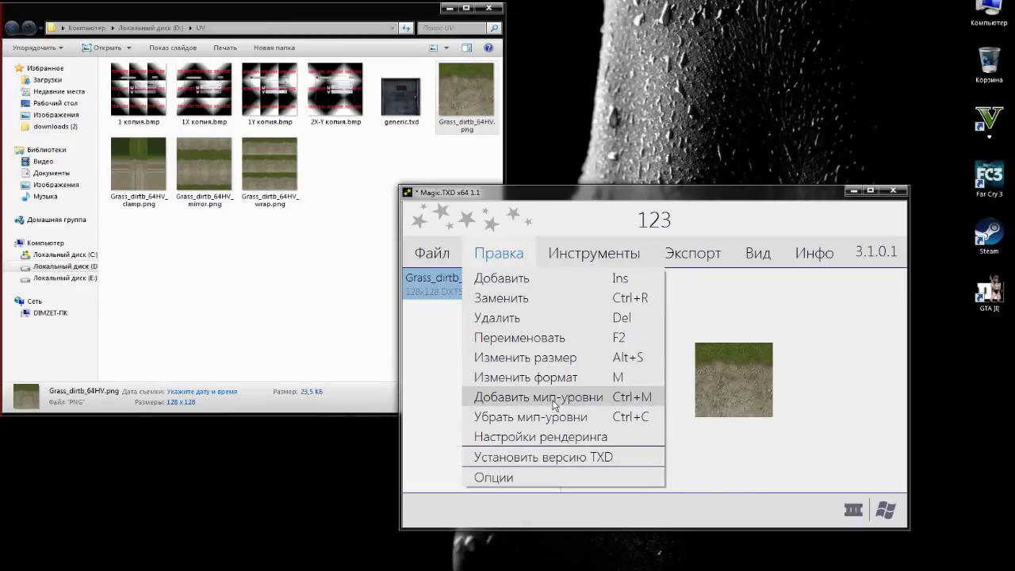
left_click(525, 457)
left_click(734, 302)
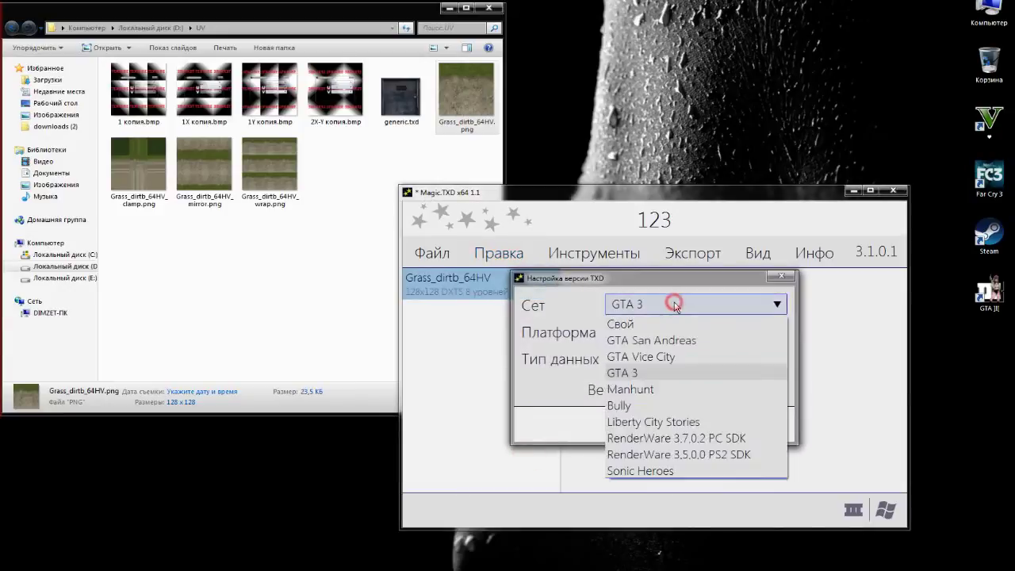
left_click(674, 302)
left_click(758, 425)
Step: Review the main and advanced program options and cancel without changing them
left_click(488, 253)
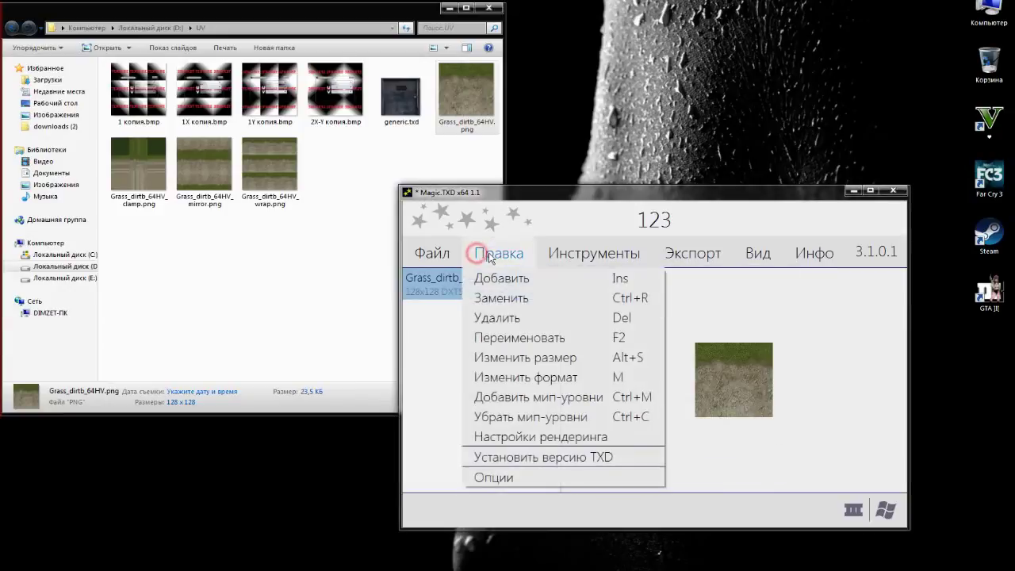
left_click(515, 478)
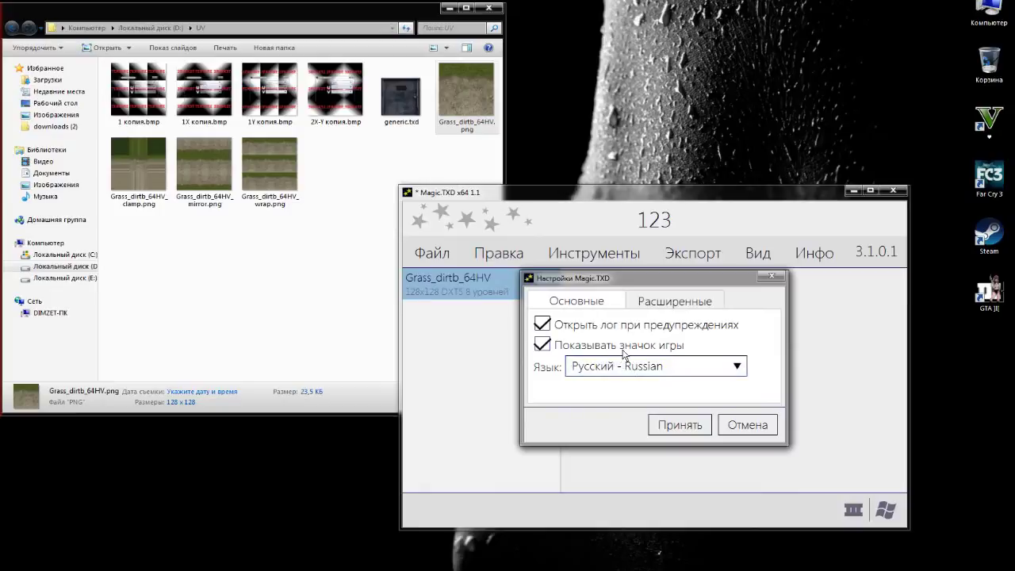
left_click(666, 304)
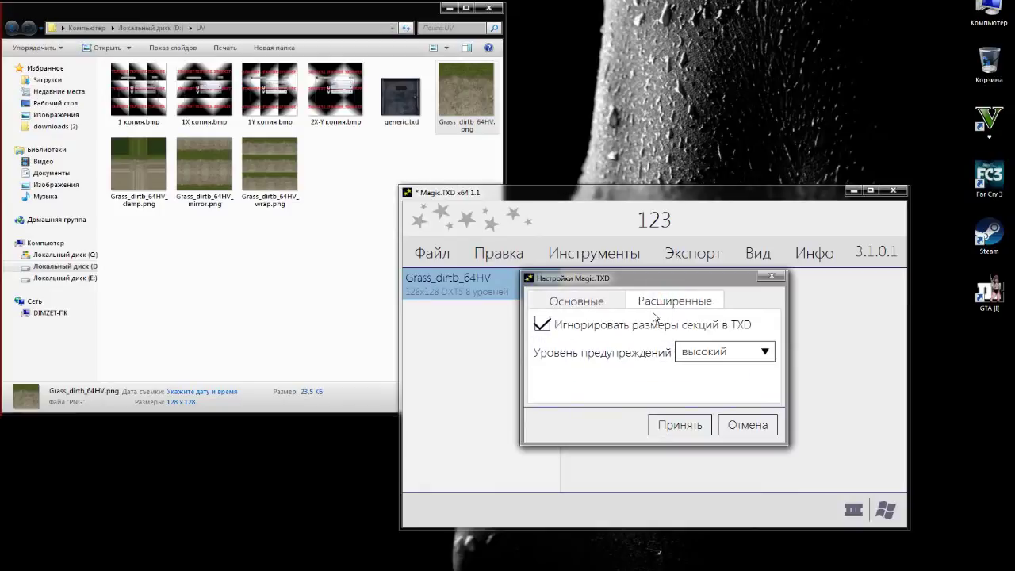
left_click(746, 424)
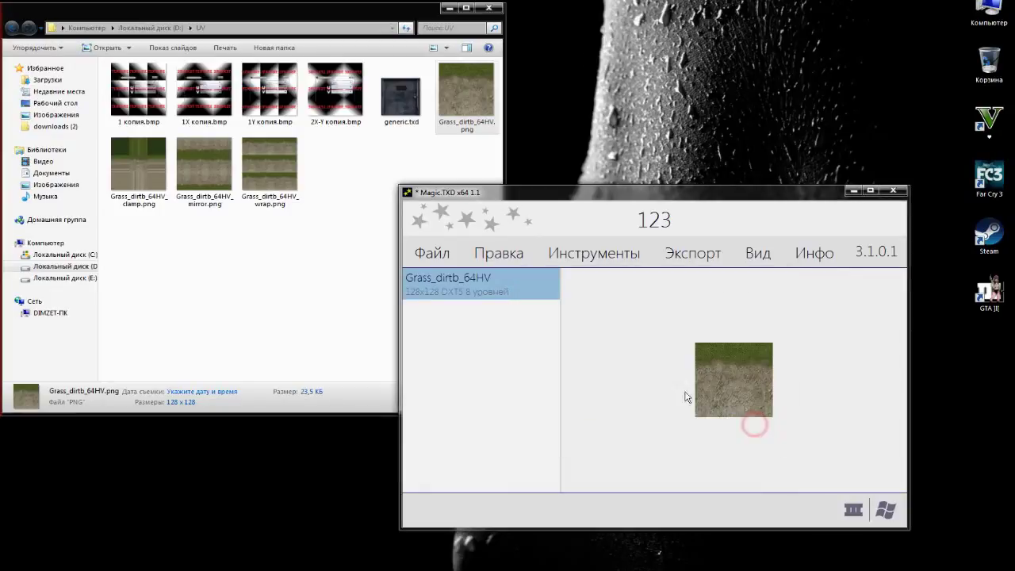
Step: Open the rendering settings of the Grass_dirtb_64HV texture and reposition their dialog
left_click(508, 264)
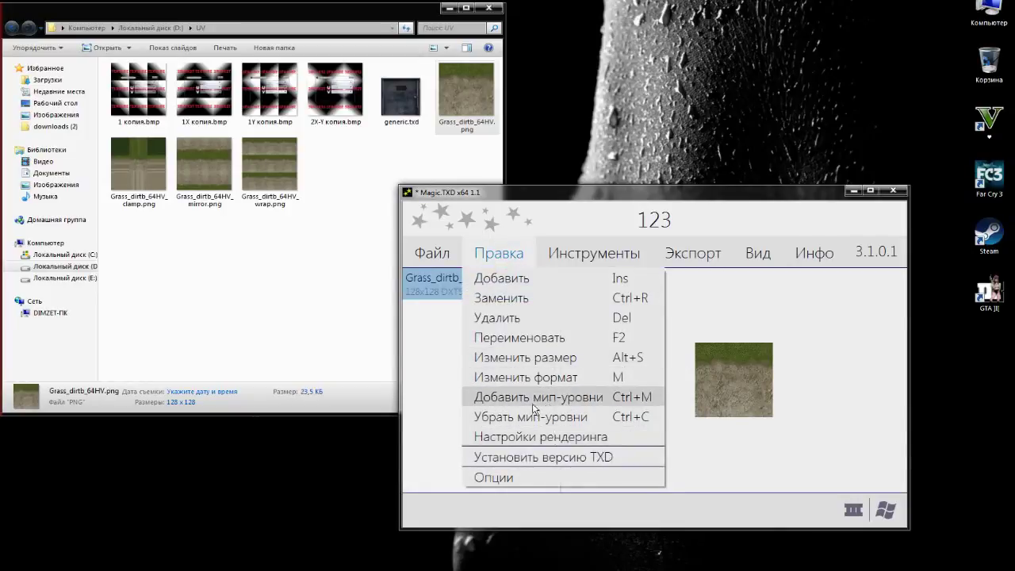
left_click(537, 438)
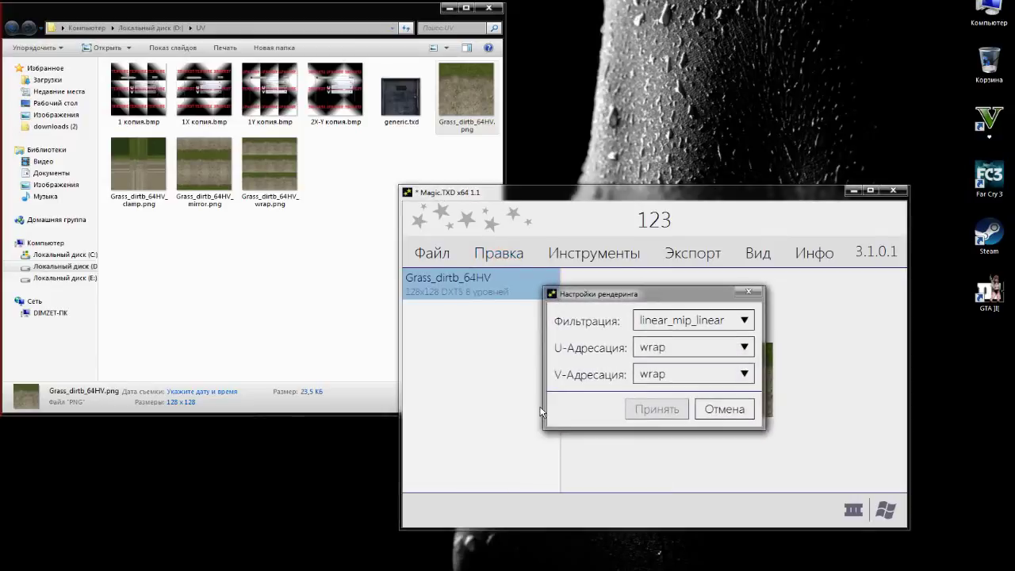
left_click_drag(640, 295, 631, 312)
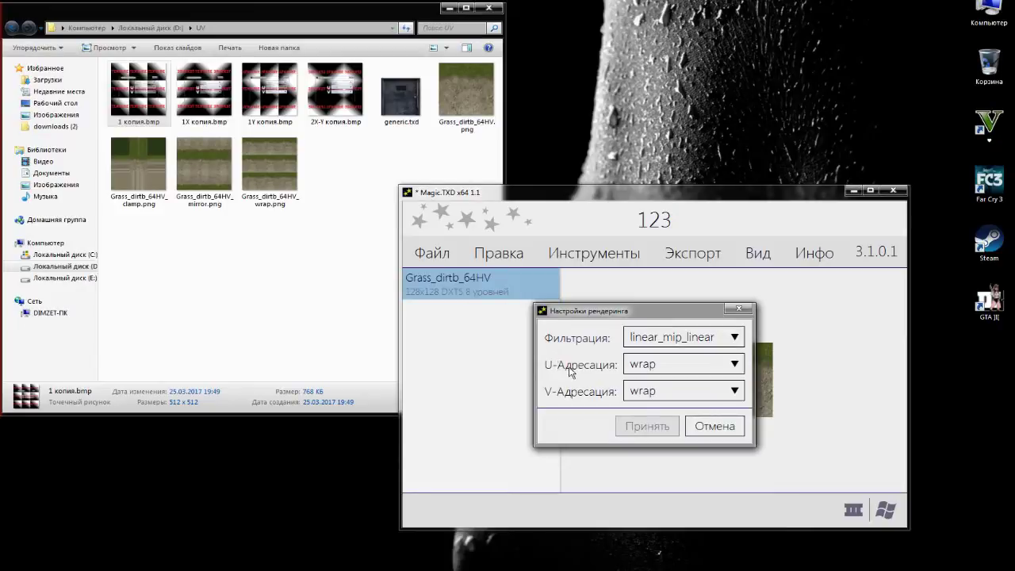
Step: Open 1 копия.bmp and examine it and its neighbouring sample images for how wrap and mirror addressing differ along U and V
left_click(149, 104)
double_click(149, 104)
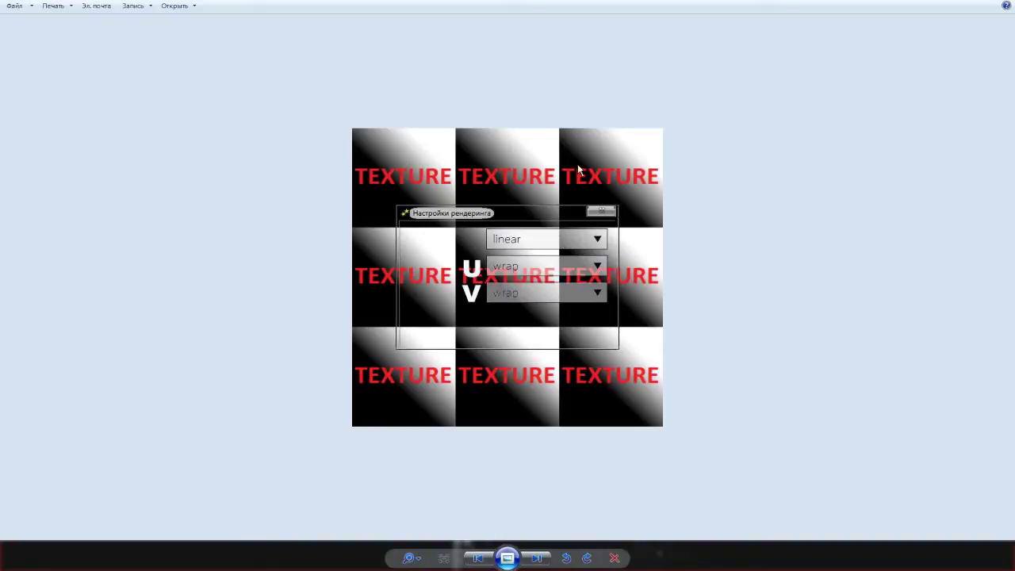
left_click(500, 291)
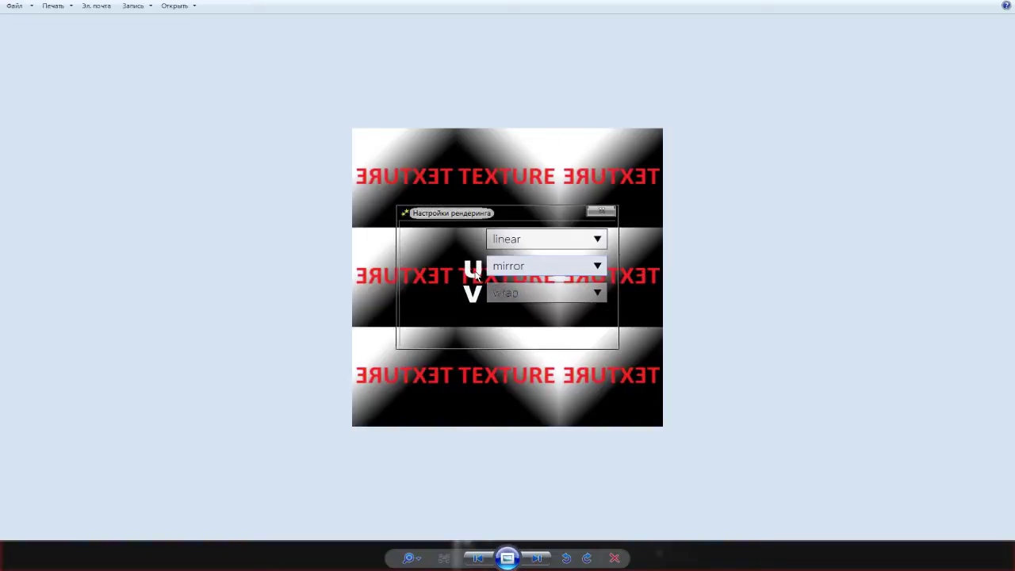
key("Up")
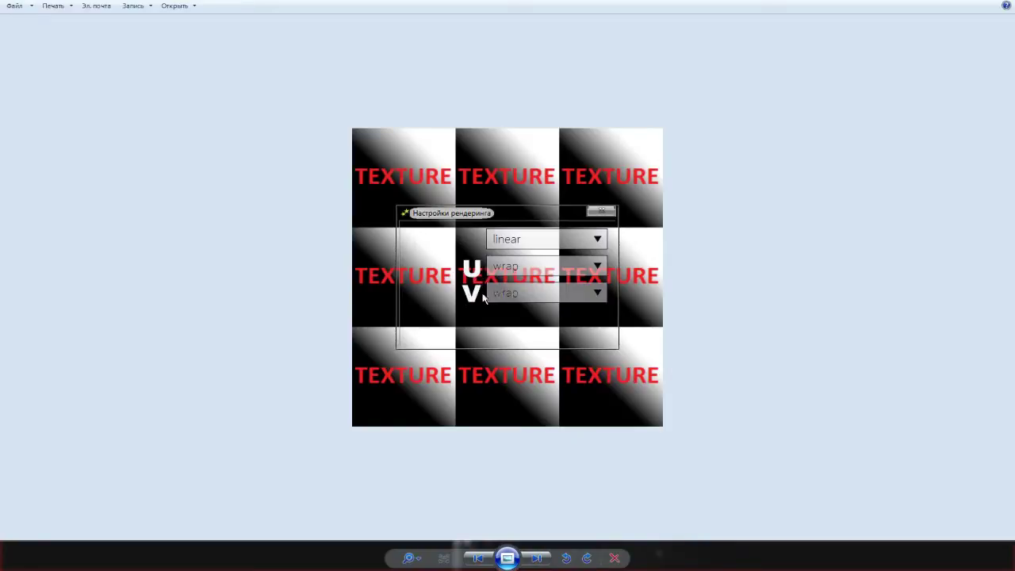
key("Down")
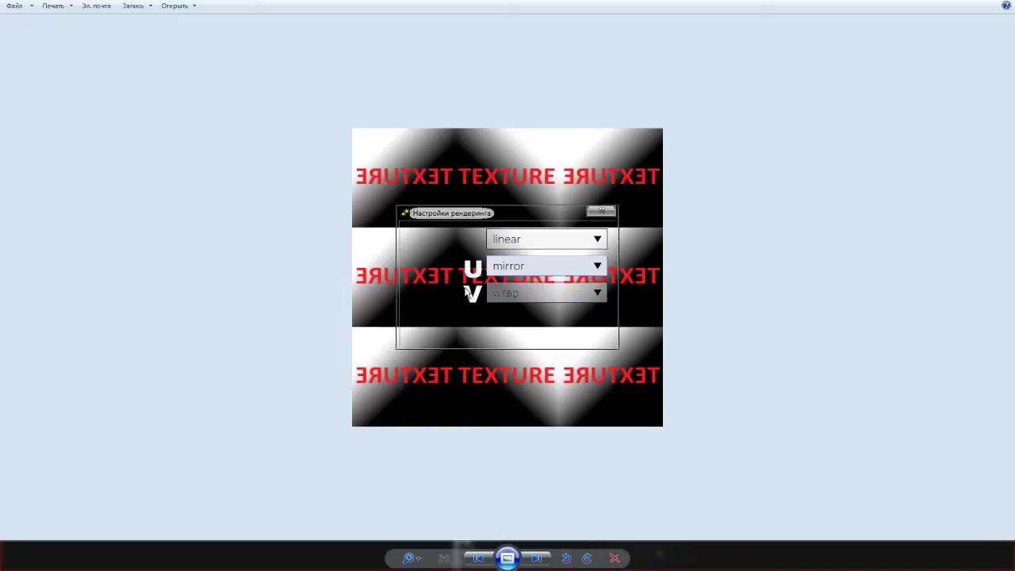
left_click(473, 295)
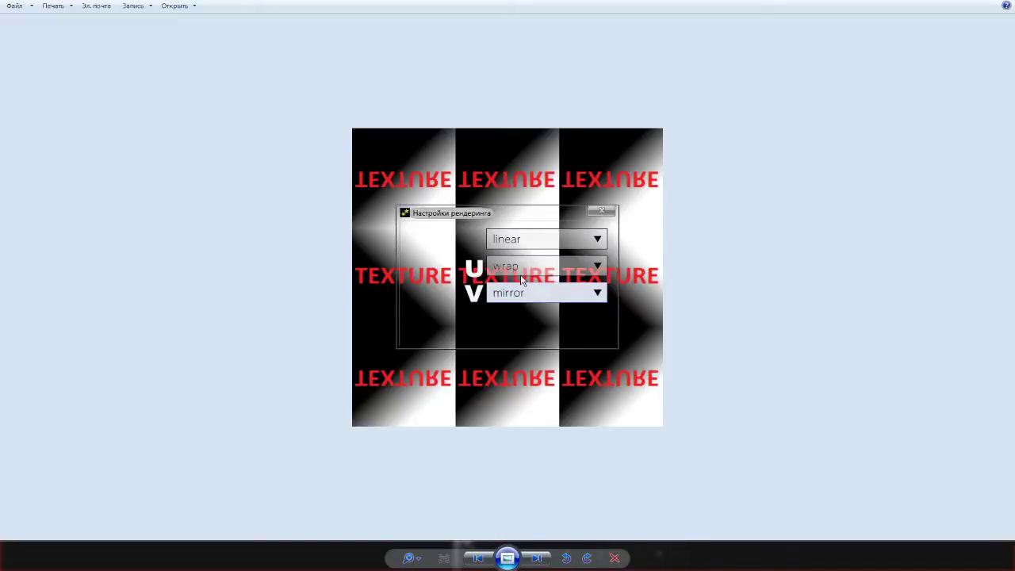
scroll(520, 274, "down", 1)
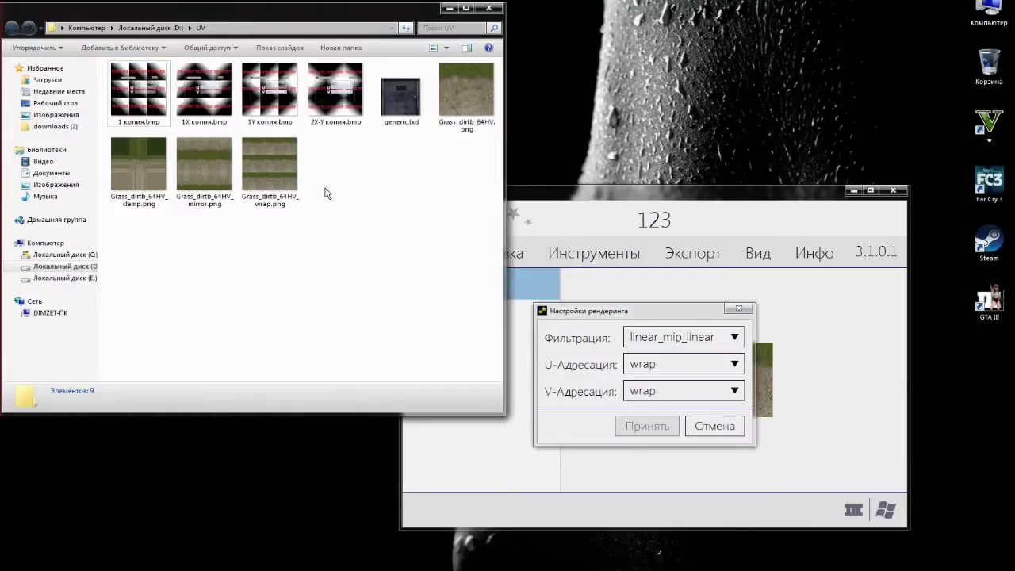
Step: Examine the tiling seams in Grass_dirtb_64HV_wrap.png up close, and close the image
left_click(272, 175)
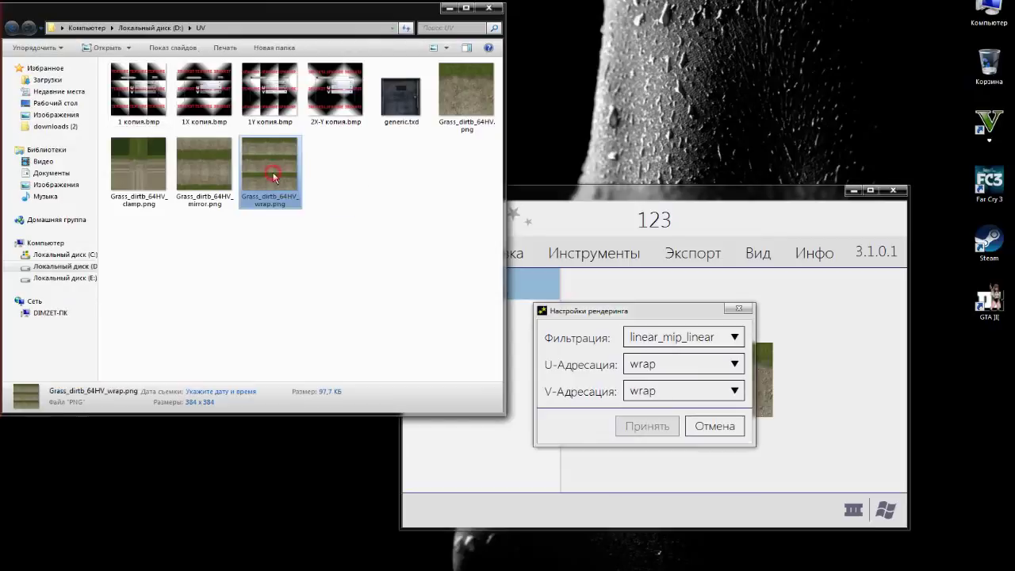
double_click(272, 176)
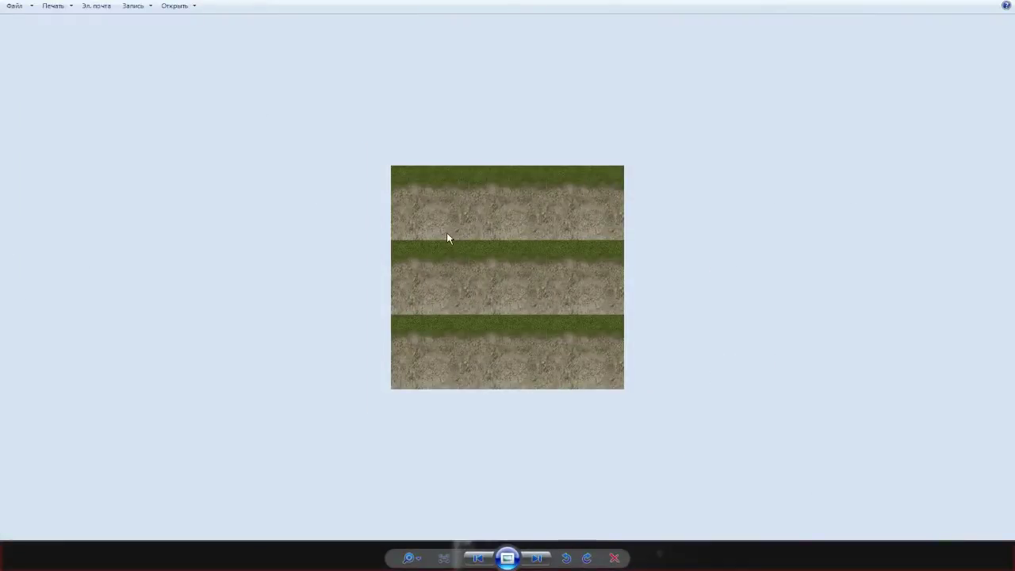
scroll(447, 233, "up", 3)
scroll(447, 233, "up", 2)
left_click_drag(481, 275, 480, 188)
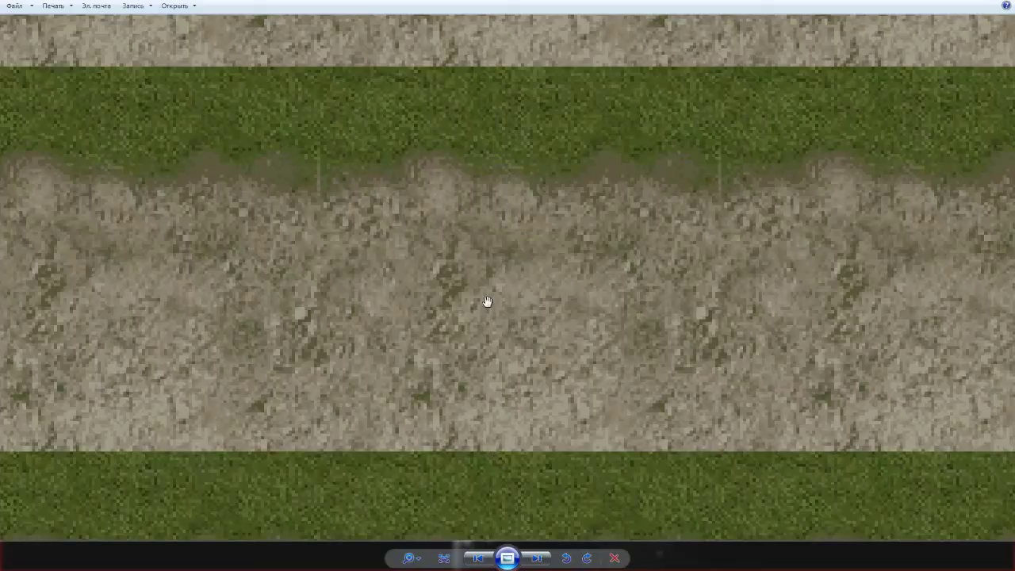
left_click_drag(485, 299, 447, 306)
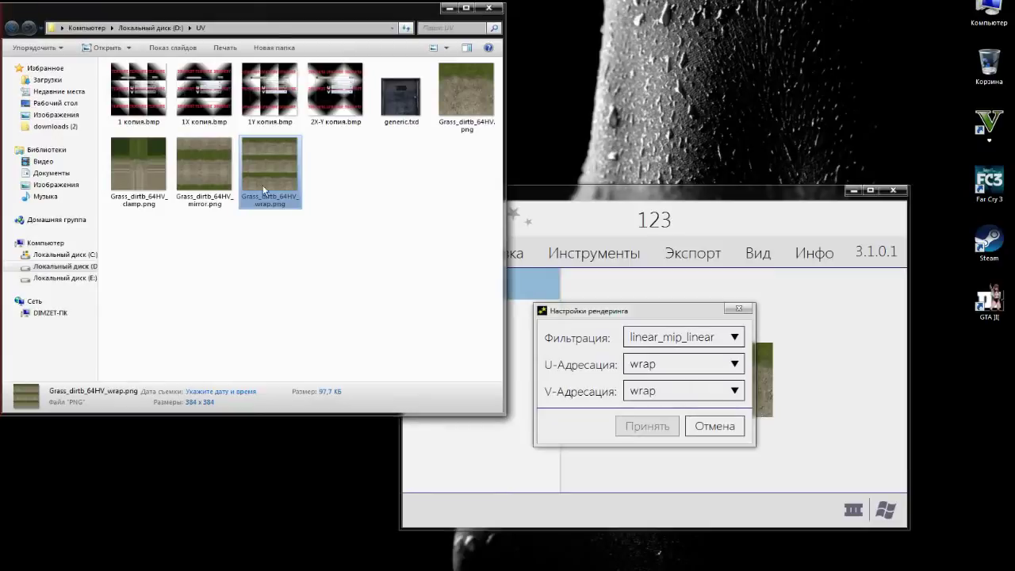
Step: Set both the U and V addressing in the rendering settings to clamp
left_click(724, 365)
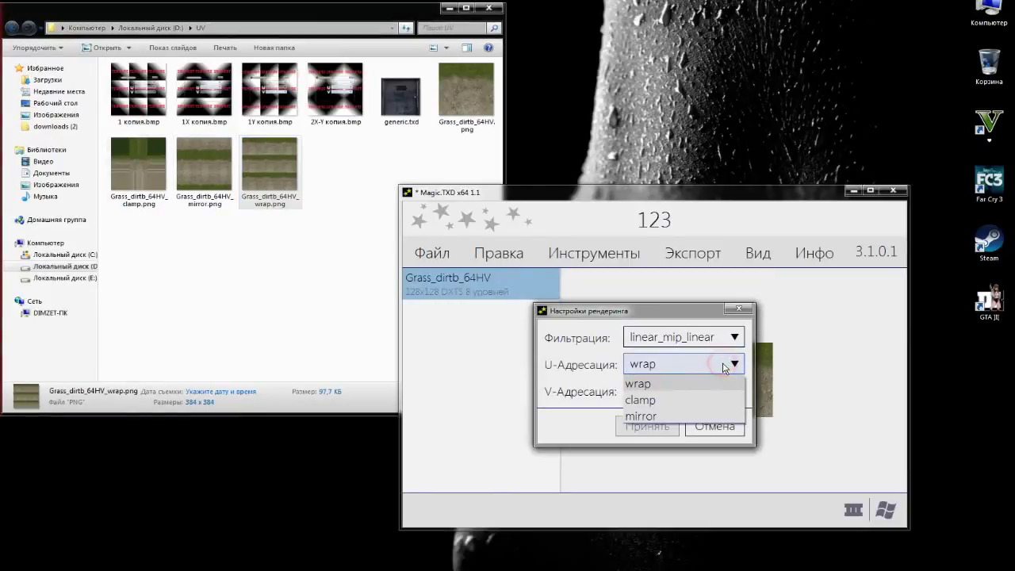
left_click(658, 400)
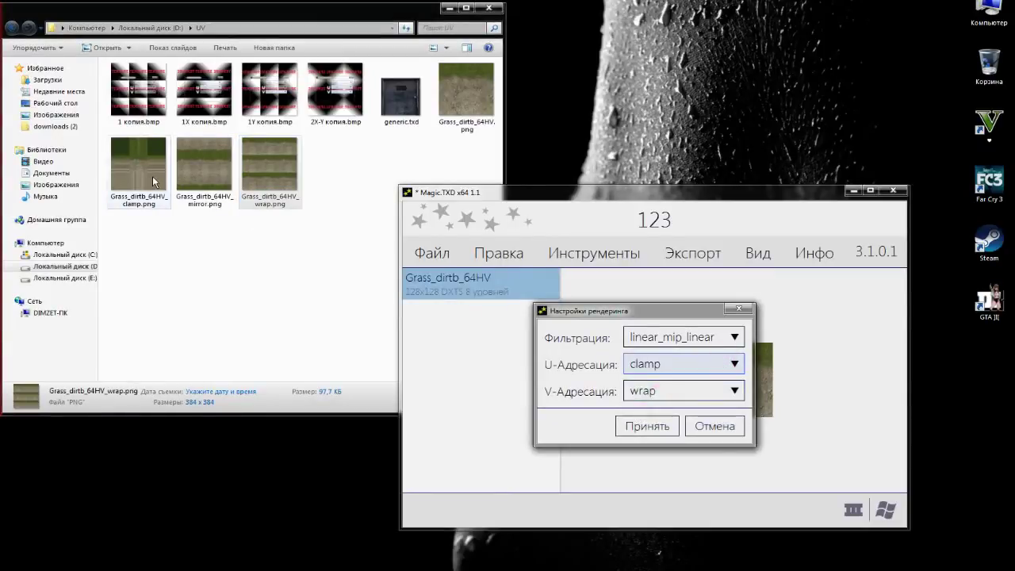
left_click(688, 391)
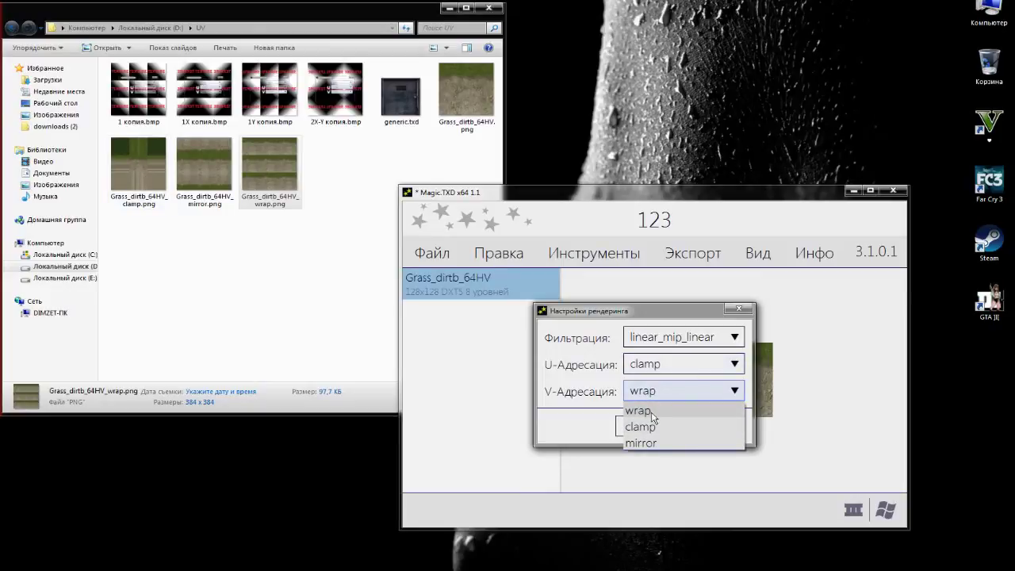
left_click(652, 425)
Step: Examine the stretched edges in Grass_dirtb_64HV_clamp.png up close, and close the image
double_click(146, 176)
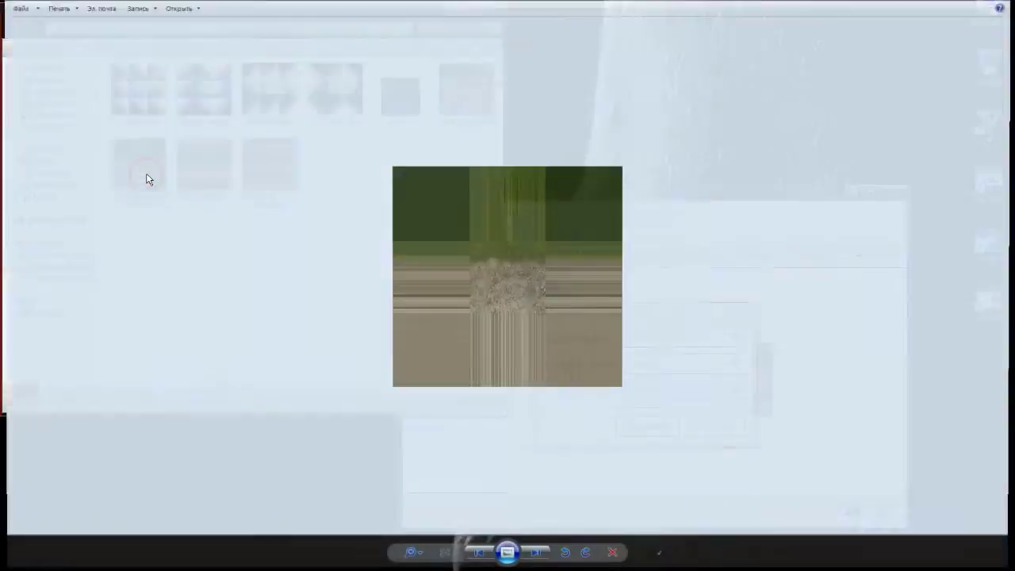
scroll(544, 293, "up", 5)
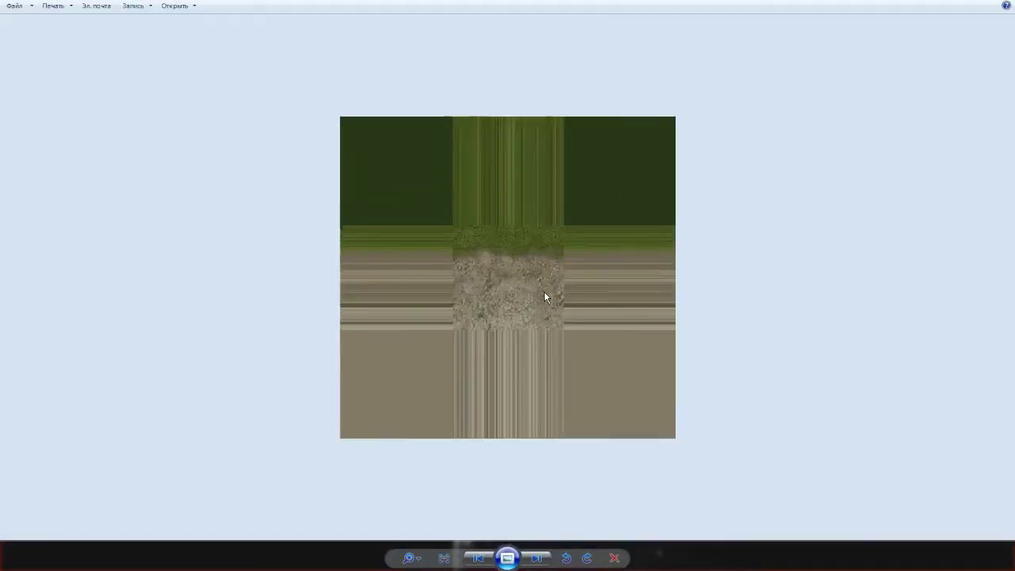
scroll(544, 290, "up", 2)
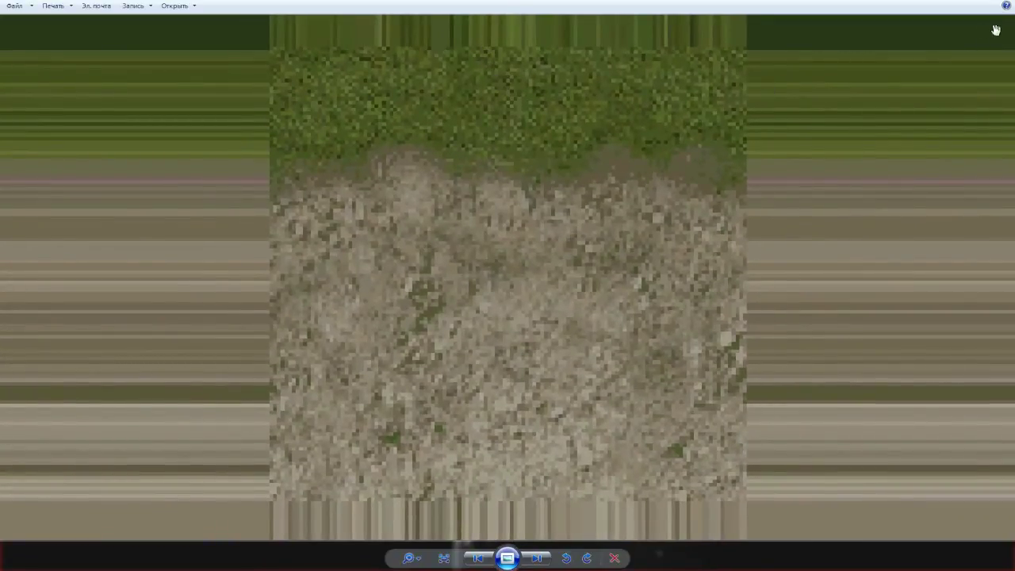
left_click(1008, 4)
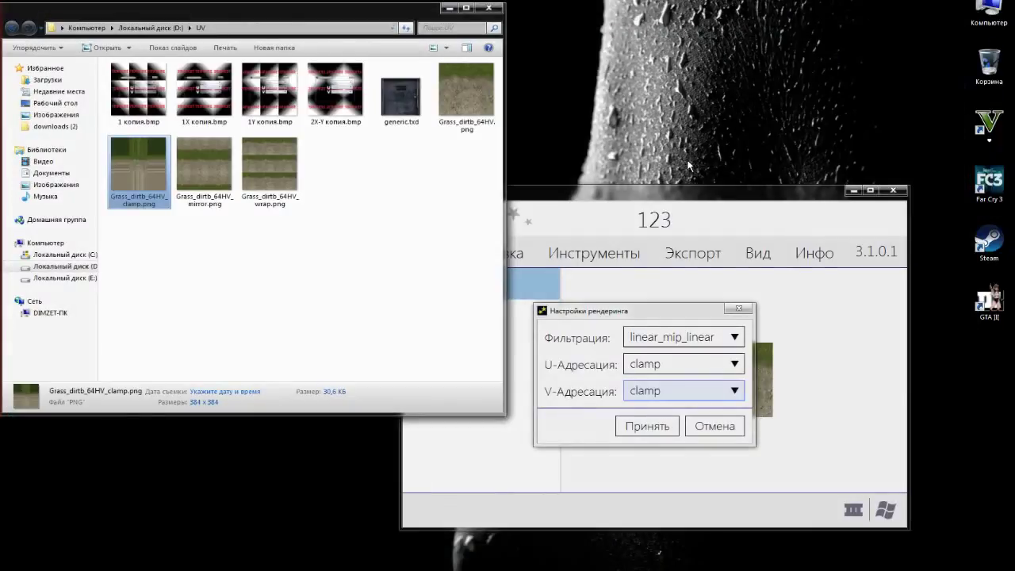
Step: View the available filtering modes and inspect the pixels of Grass_dirtb_64HV_wrap.png at high magnification
left_click(736, 338)
left_click(736, 338)
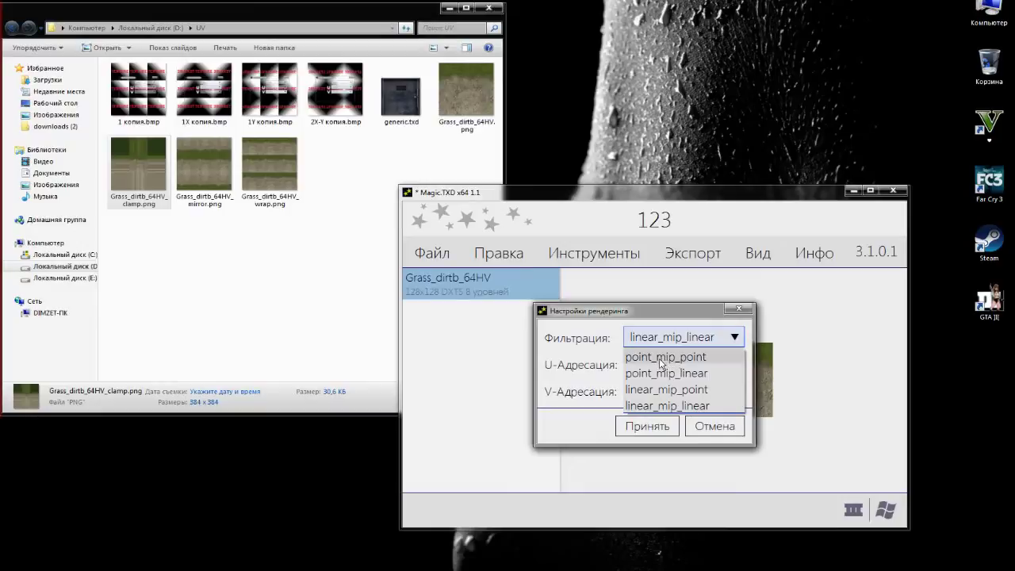
double_click(264, 171)
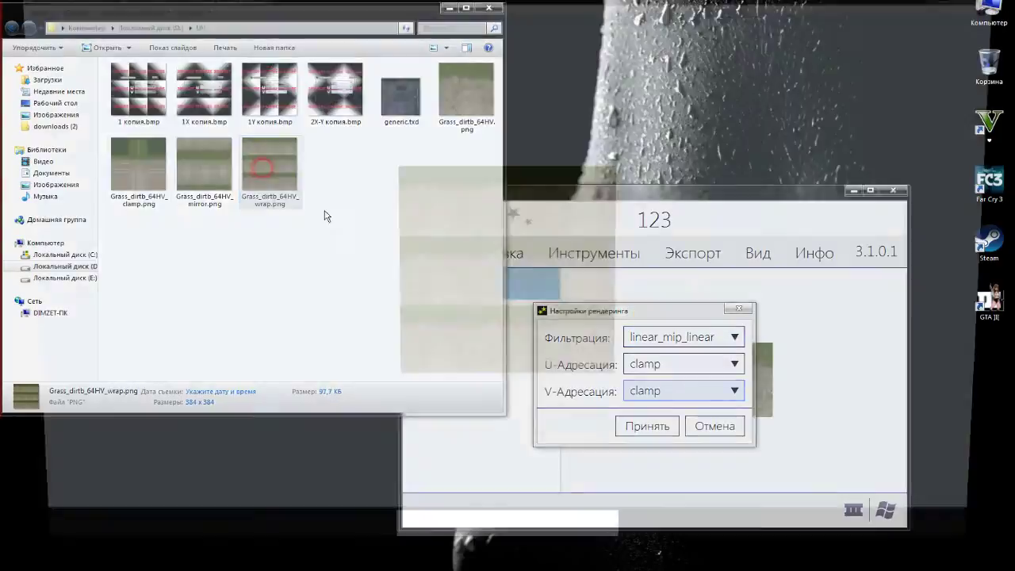
scroll(535, 295, "up", 3)
scroll(536, 266, "up", 3)
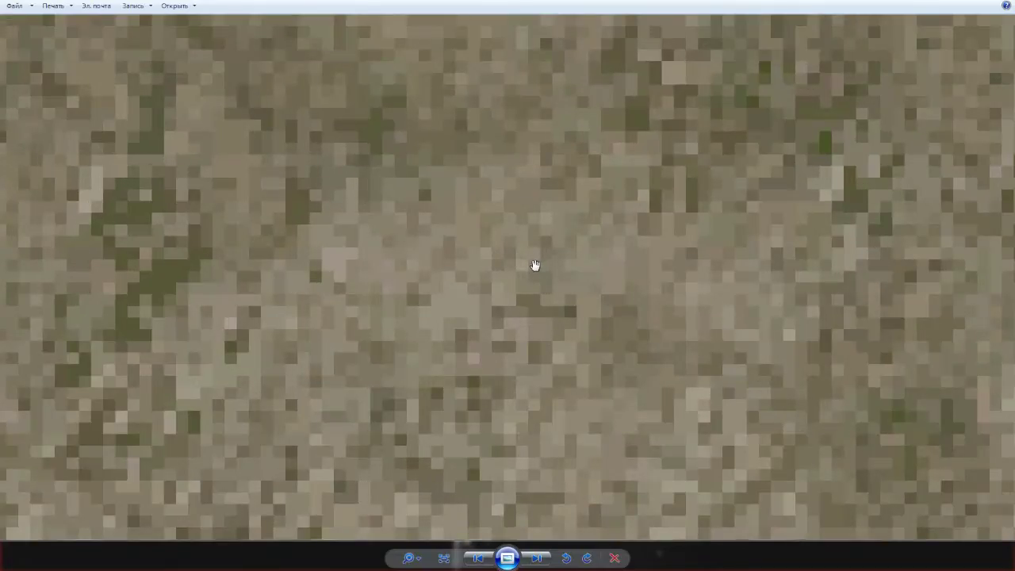
key("alt+F4")
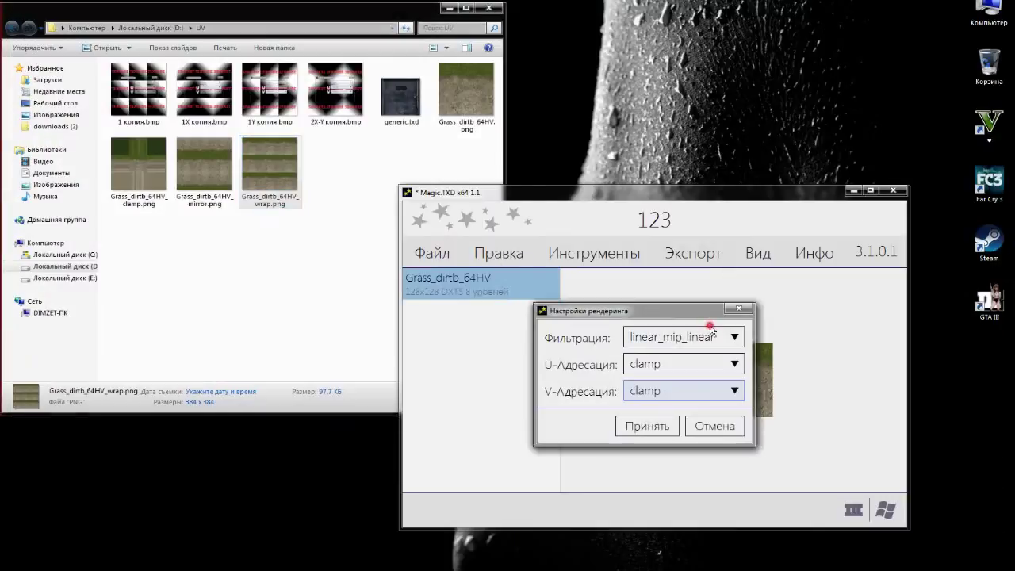
Step: Choose linear_mip_linear filtering, and close the rendering settings without applying the changes
left_click(710, 343)
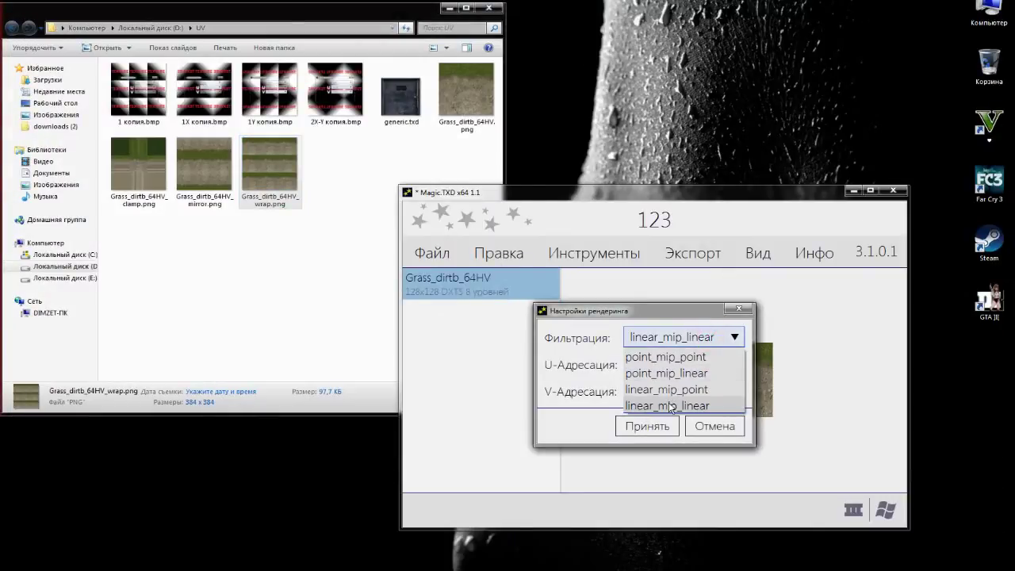
left_click(670, 406)
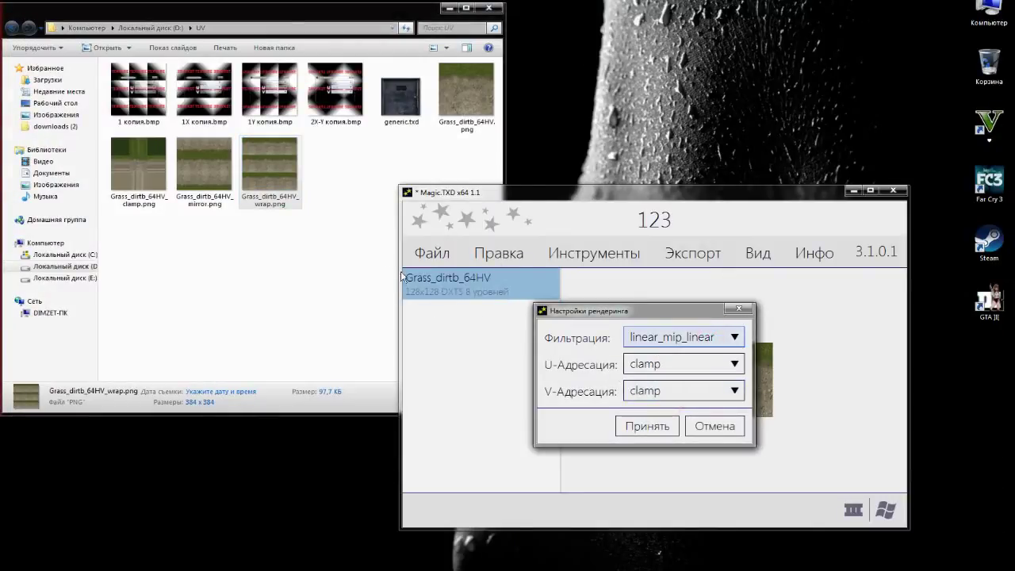
left_click_drag(730, 307, 704, 315)
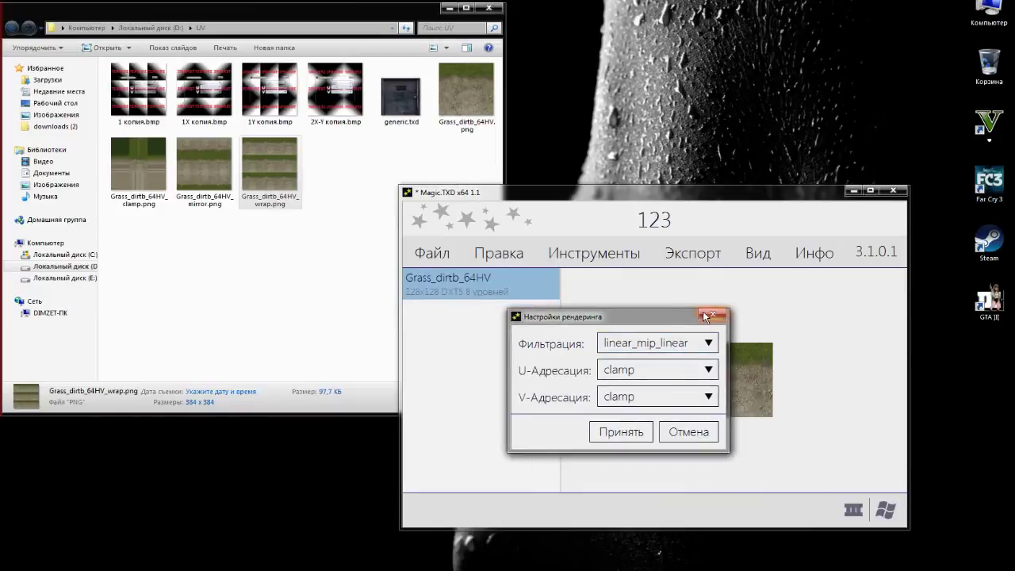
left_click(710, 315)
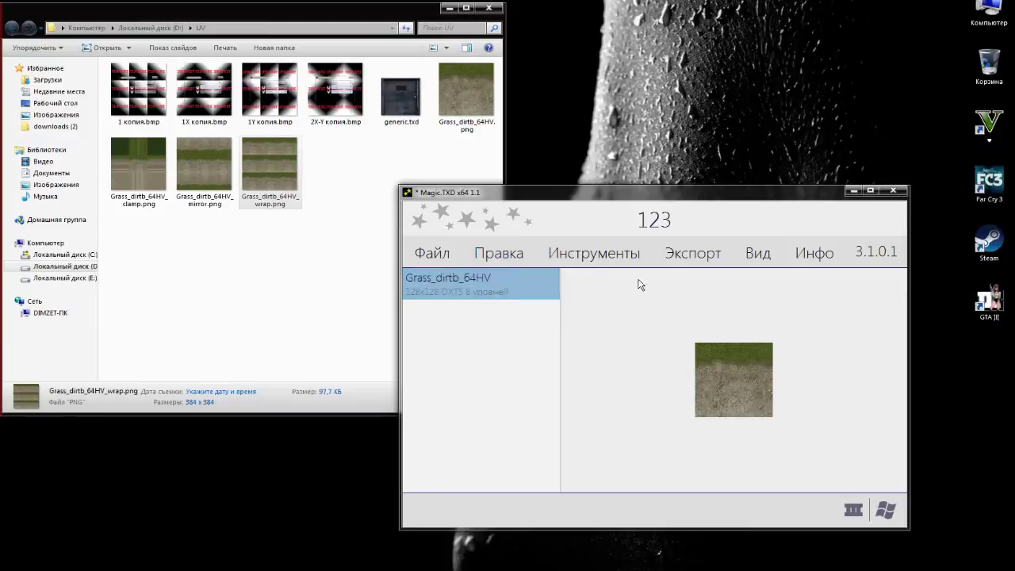
Step: Review the export formats, including those for exporting all textures, and cancel without exporting
left_click(682, 253)
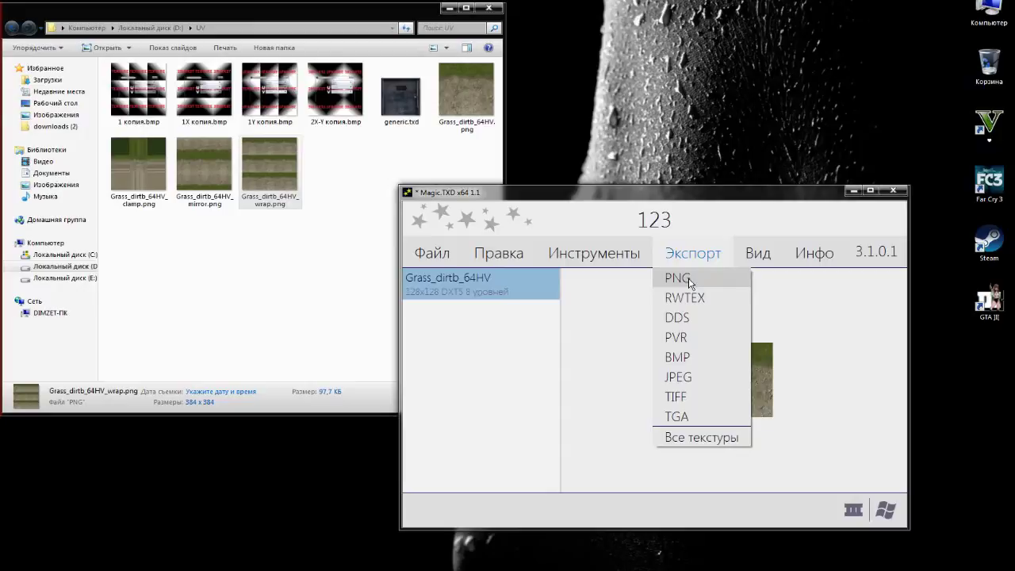
left_click(697, 437)
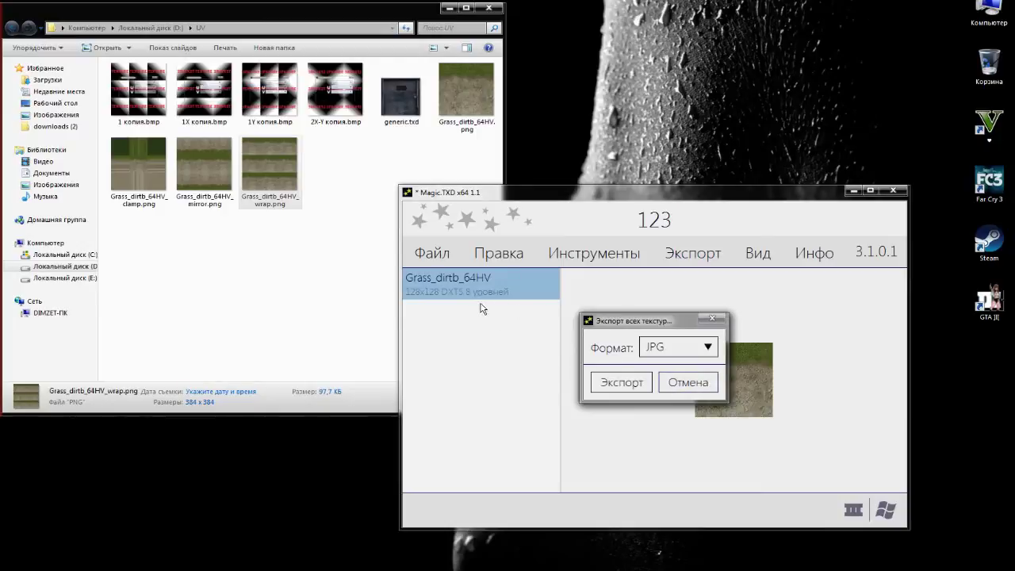
left_click(706, 347)
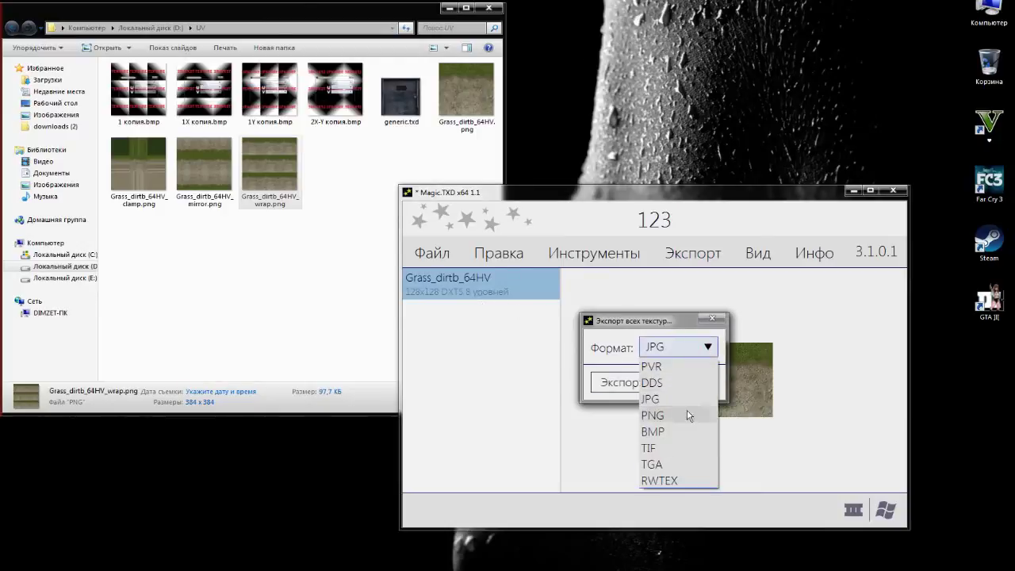
left_click(663, 323)
left_click(688, 384)
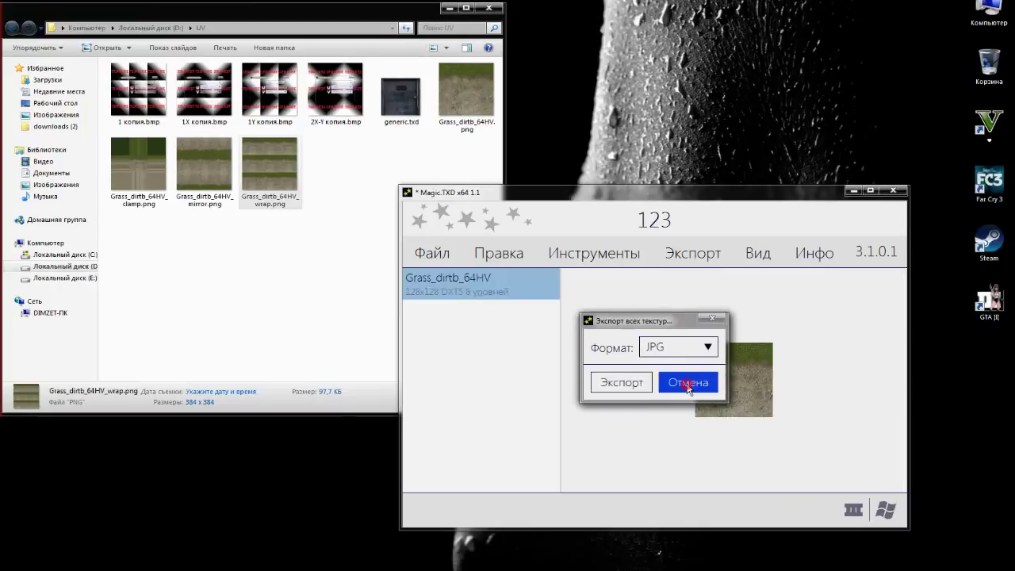
Step: Turn on the full image display for the texture preview and check the view options again
left_click(757, 256)
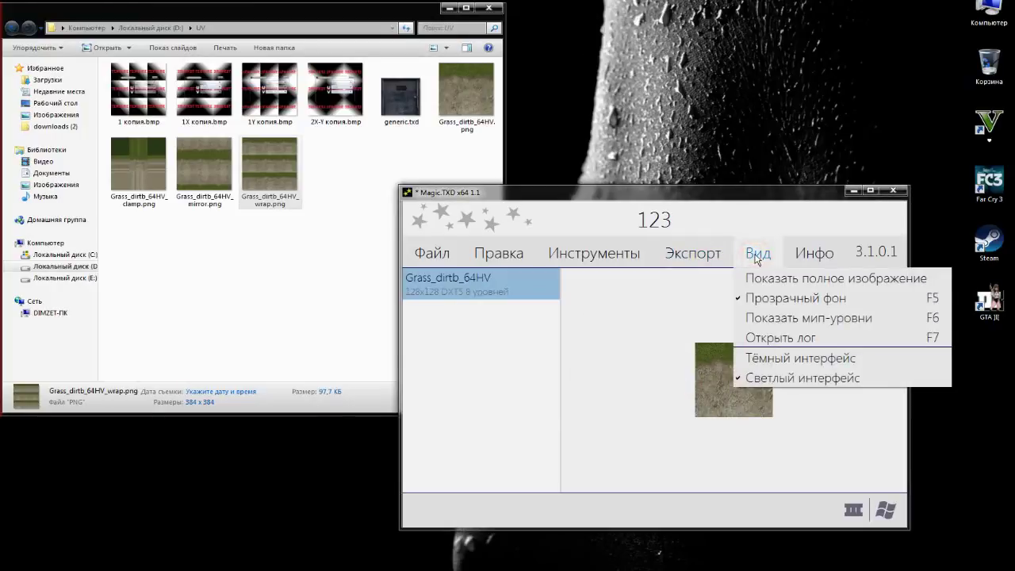
left_click(758, 281)
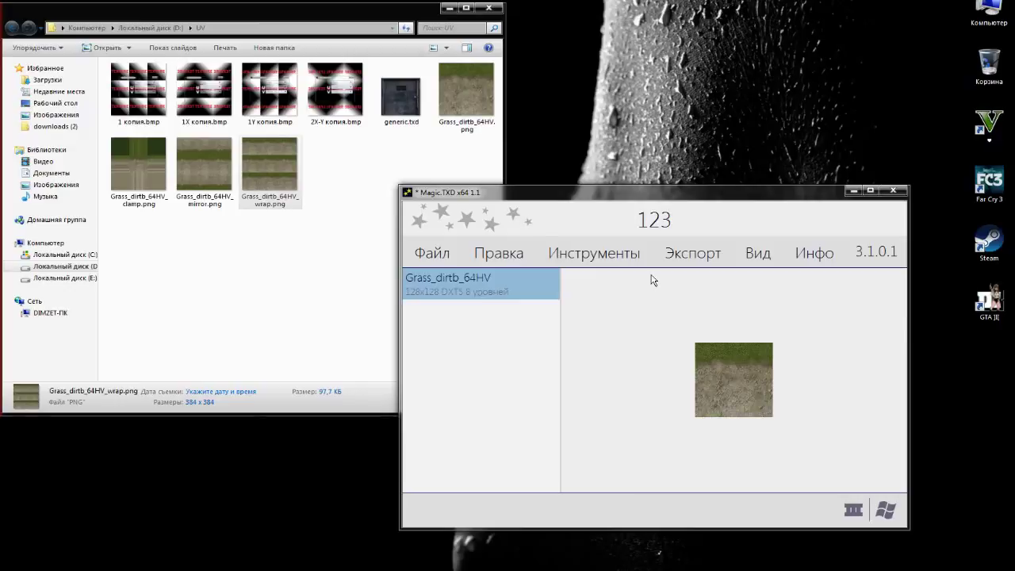
left_click(768, 253)
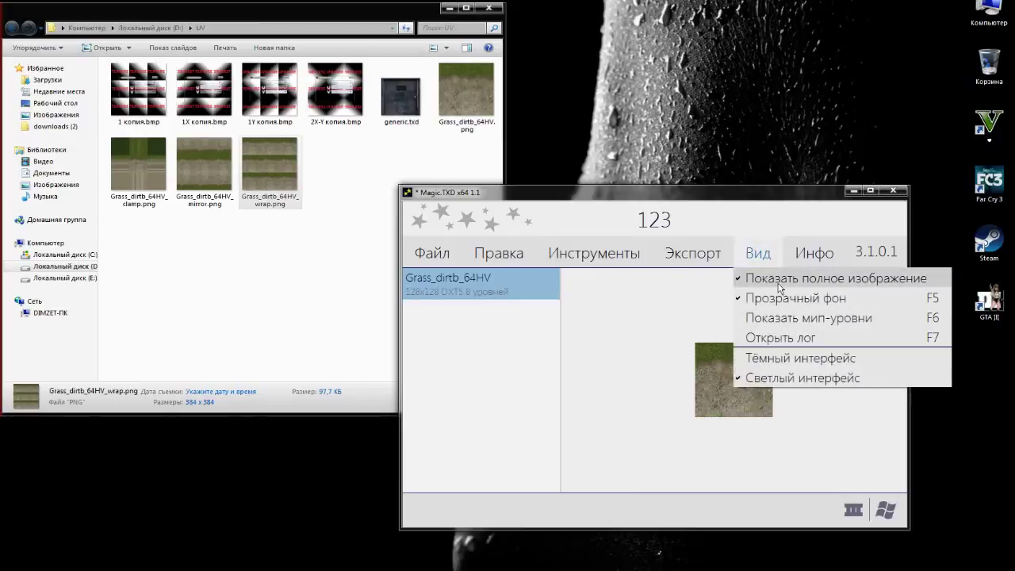
Step: Open generic.txd from the UV folder in Magic.TXD and select the aascaff texture
left_click_drag(401, 93, 618, 357)
left_click(492, 309)
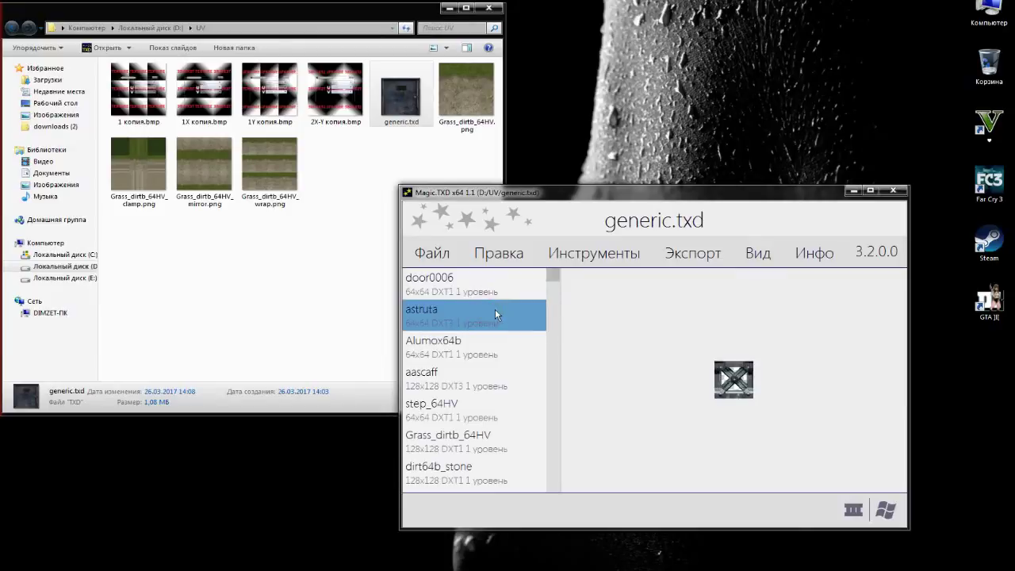
key("Down")
key("Down")
key("Down")
key("Up")
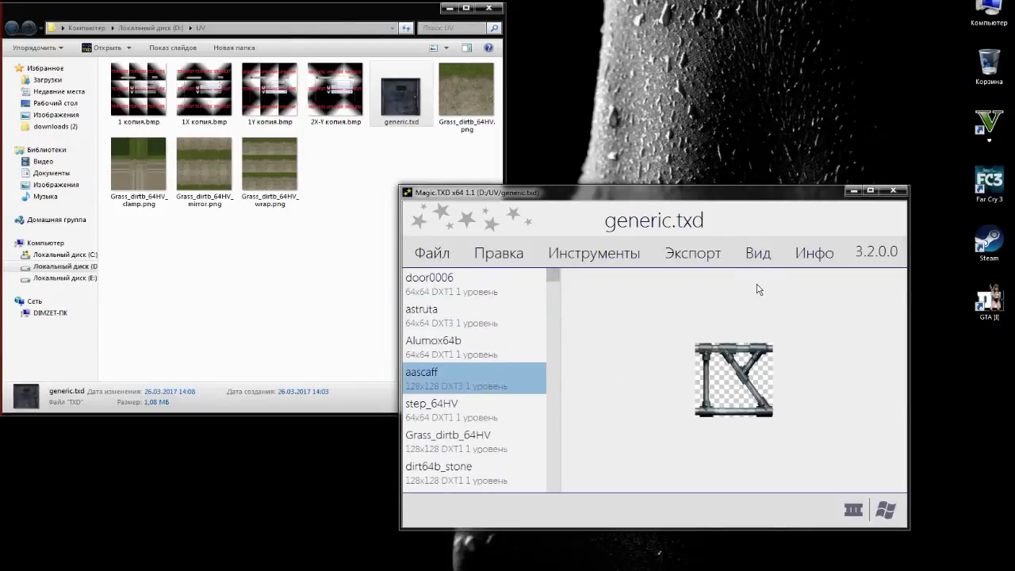
Step: Turn off the transparent background display for the aascaff texture and check the view options again
left_click(759, 253)
left_click(771, 303)
left_click(759, 253)
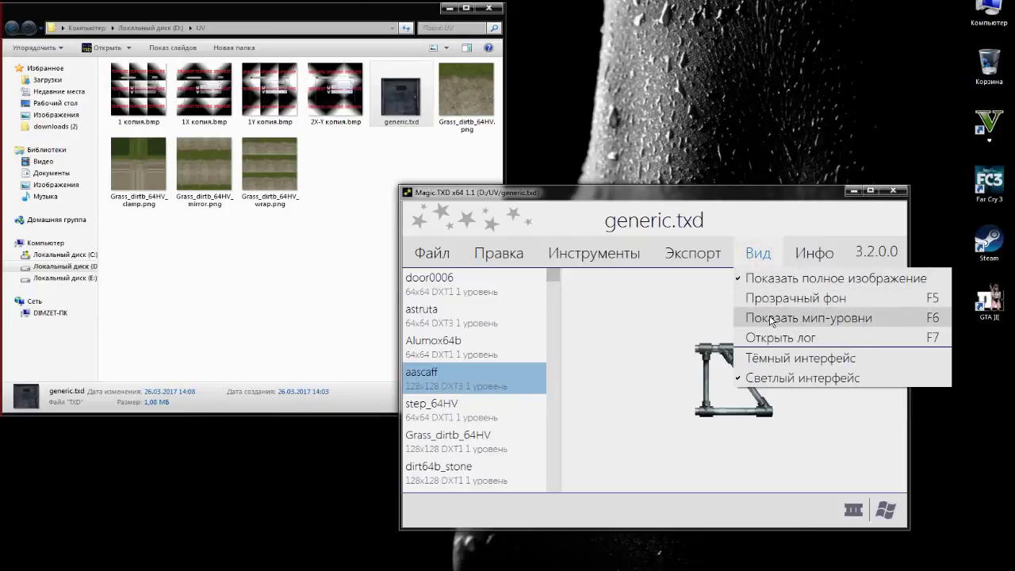
Step: Convert the door0006 texture as compressed DXT1 with generated mip levels, and show the mip levels in the preview
left_click(467, 292)
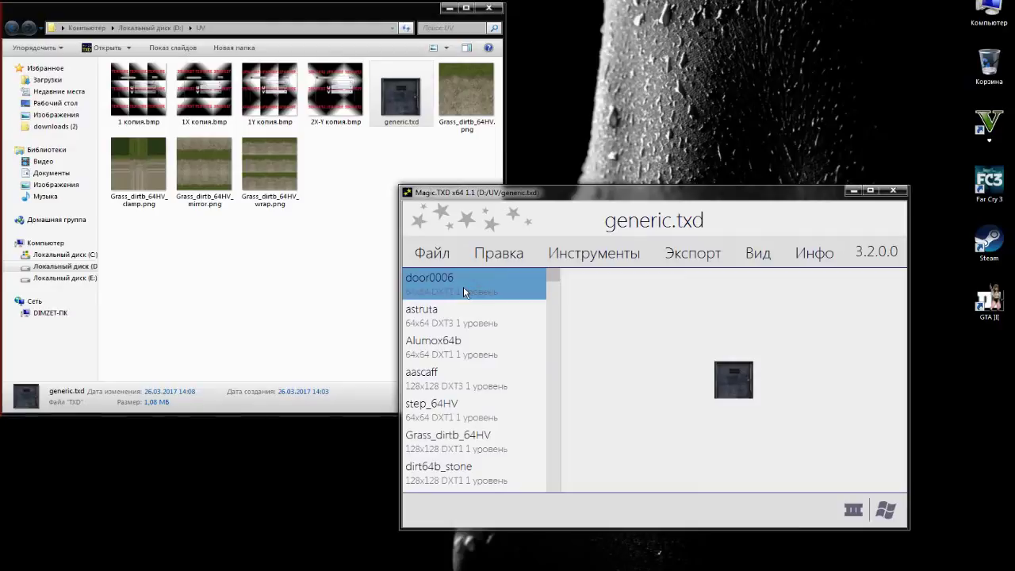
left_click(502, 259)
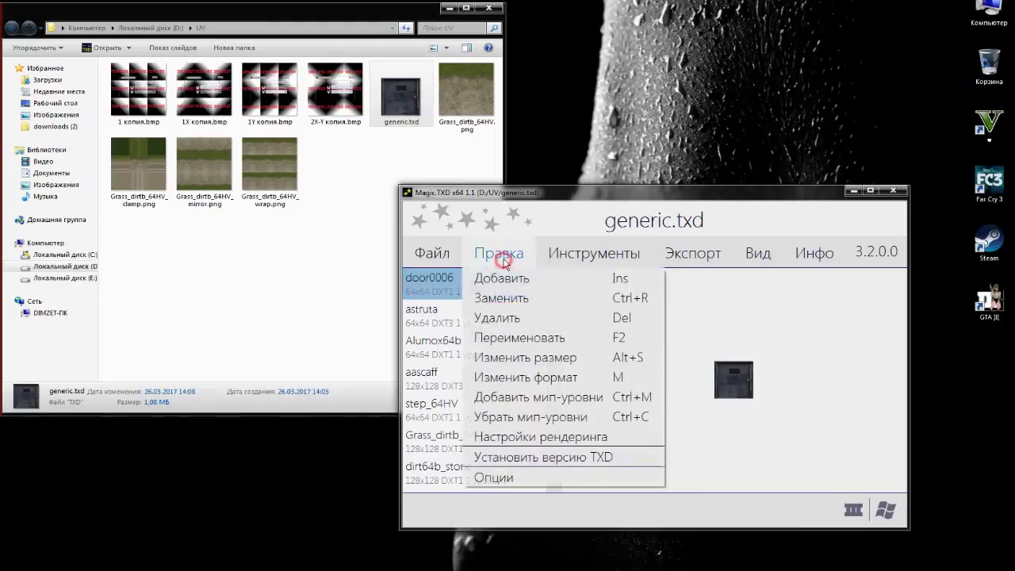
left_click(561, 377)
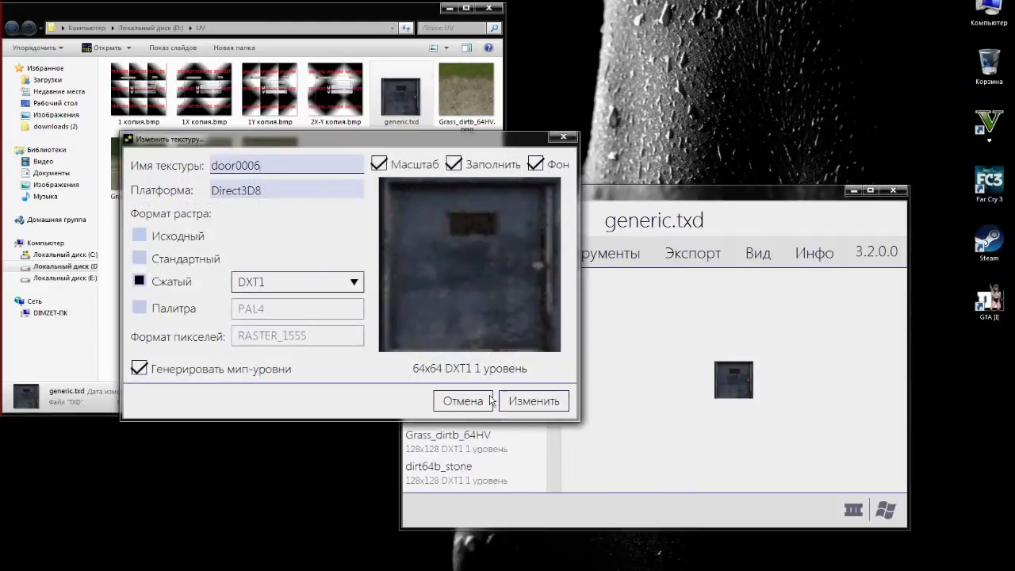
left_click(534, 401)
left_click(762, 261)
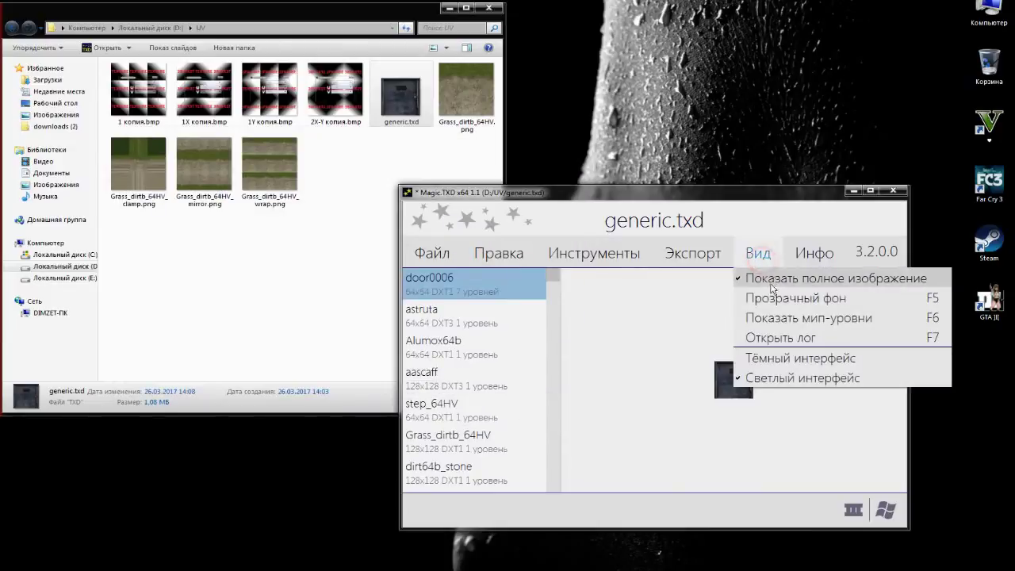
left_click(776, 319)
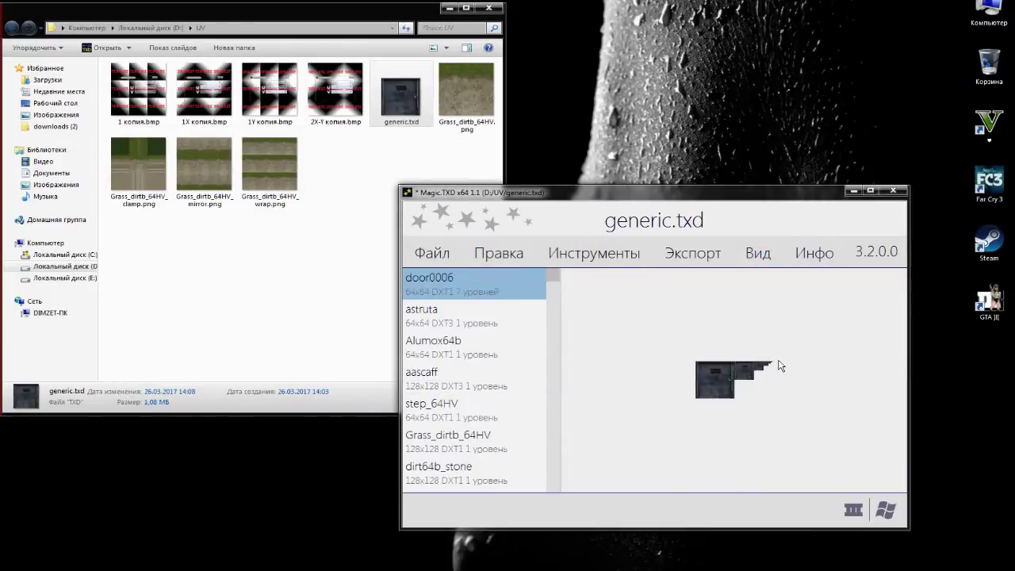
Step: Examine the loading entries in the program log and close it
left_click(759, 254)
left_click(781, 339)
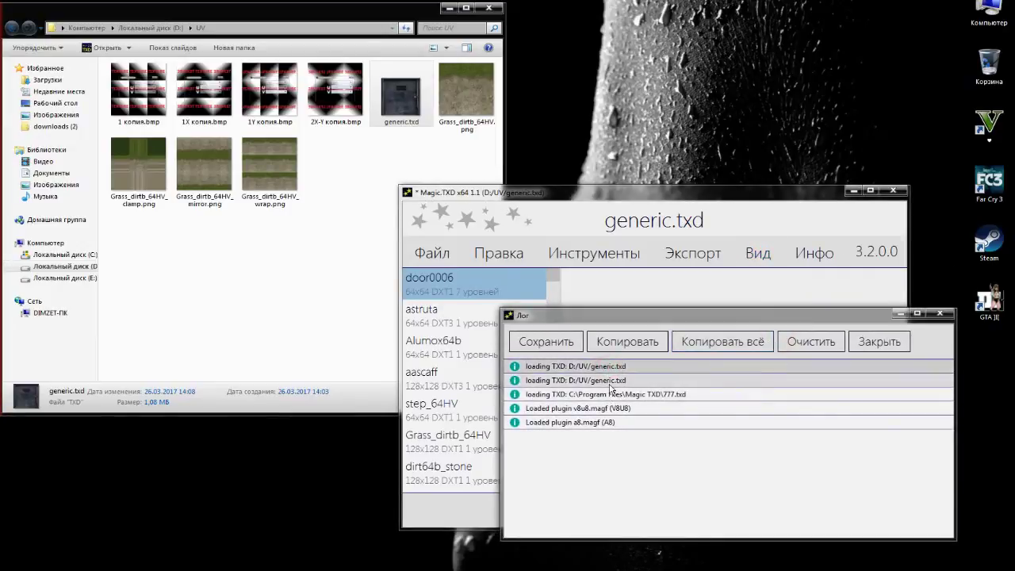
left_click_drag(611, 387, 607, 425)
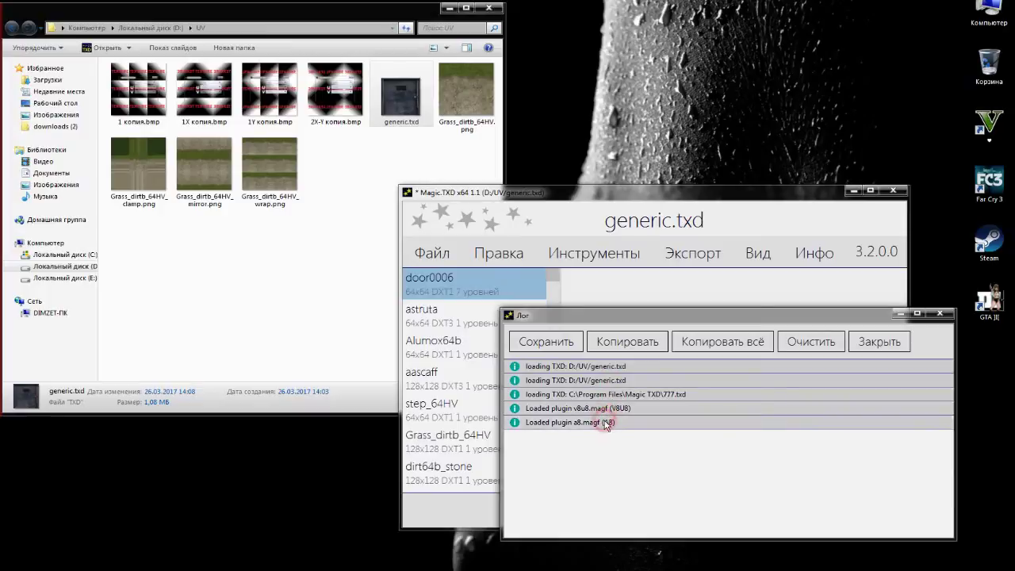
left_click(886, 342)
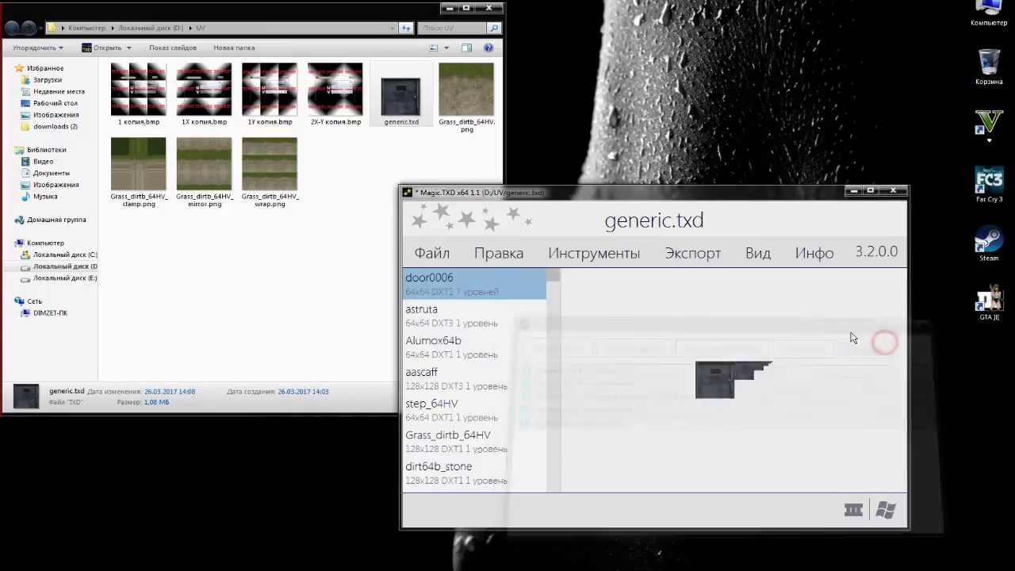
Step: Try the dark interface theme and switch back to the light one
left_click(763, 254)
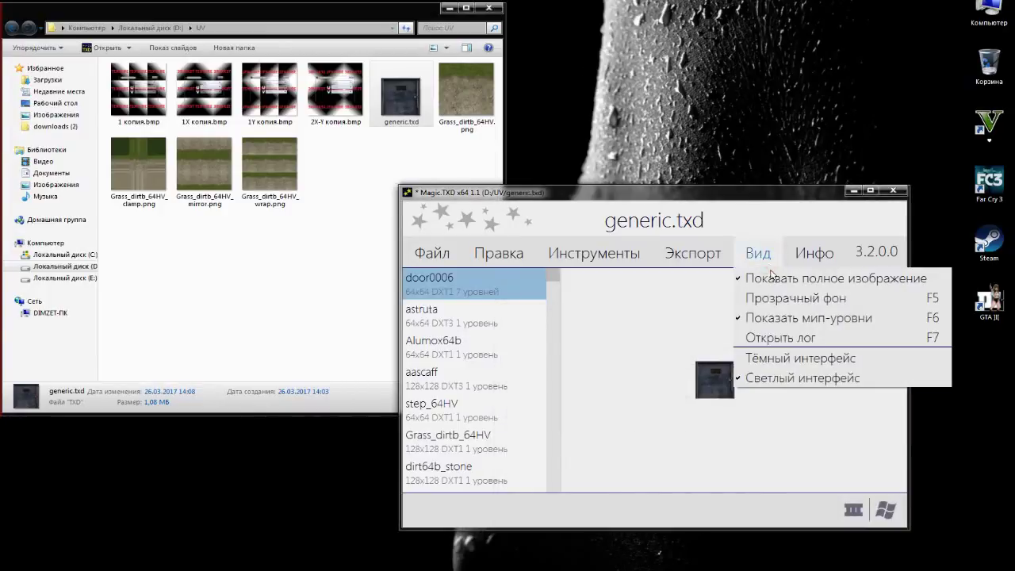
left_click(769, 355)
left_click(757, 257)
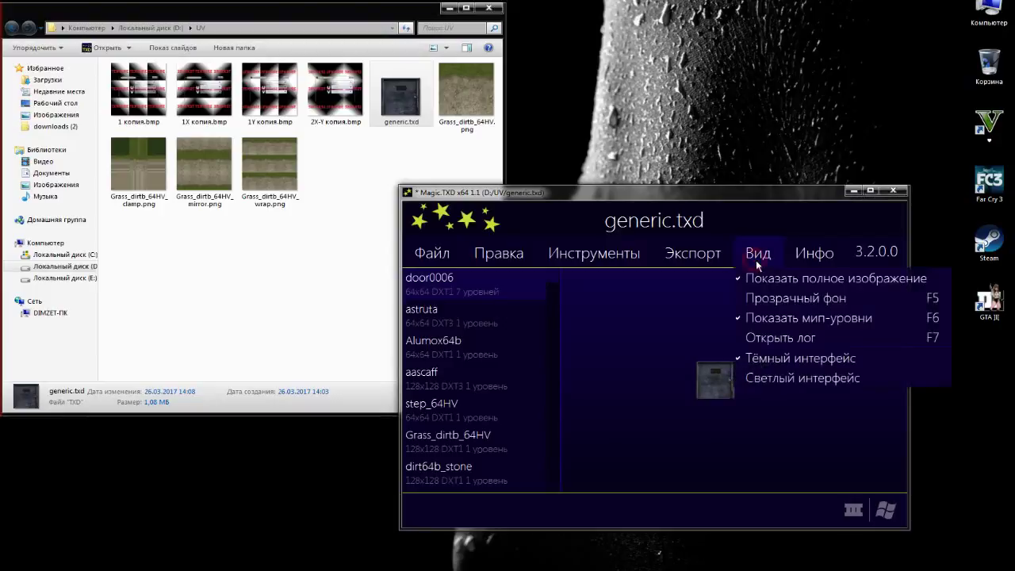
left_click(767, 379)
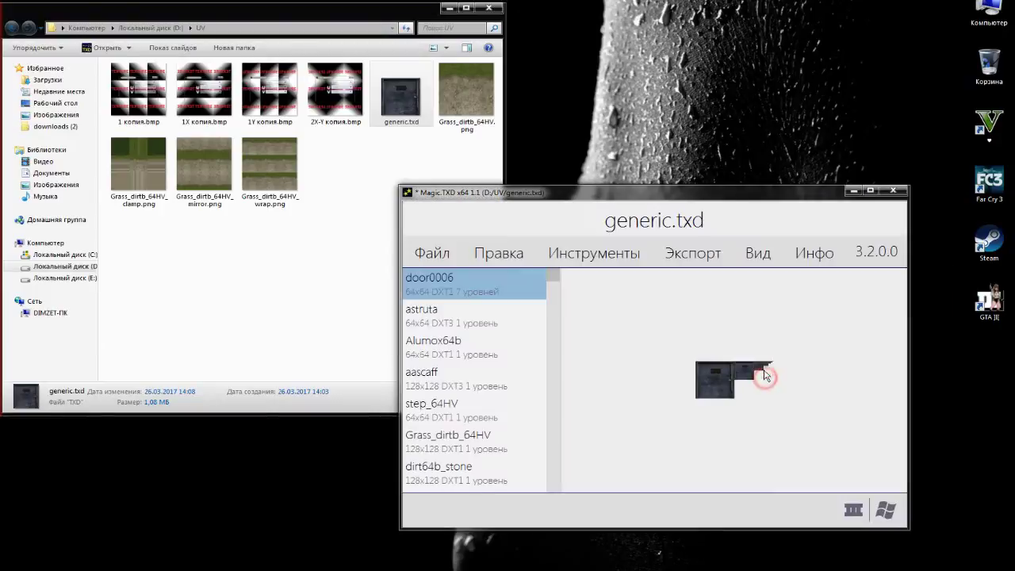
Step: View the information about the program and its creators, and close it
left_click(805, 254)
left_click(825, 278)
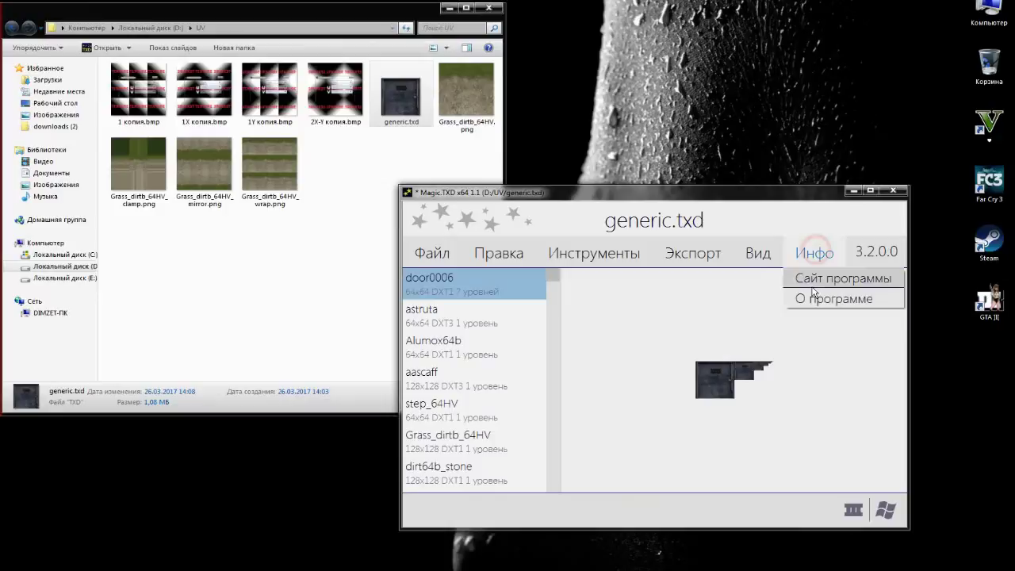
left_click(814, 298)
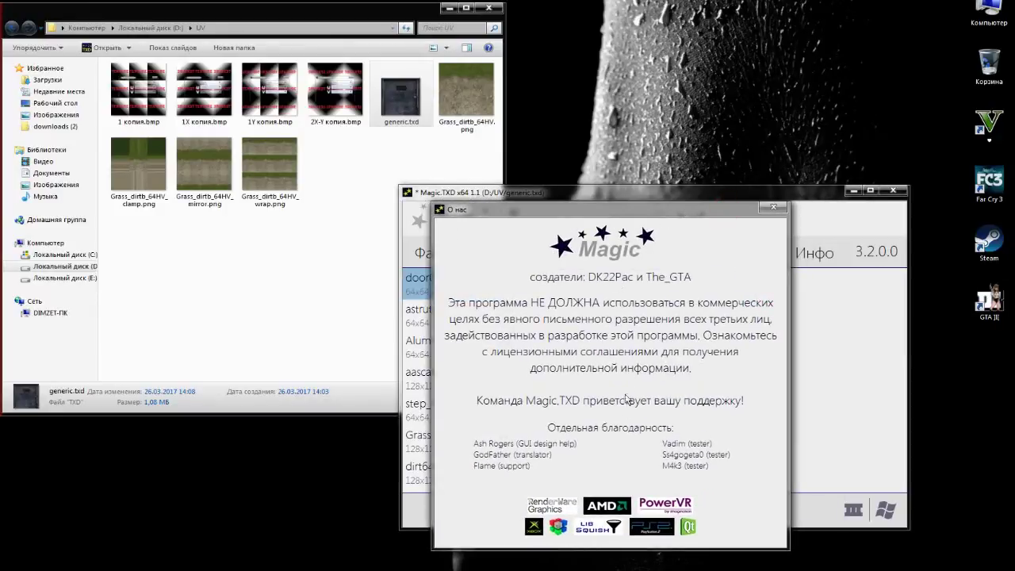
left_click(782, 208)
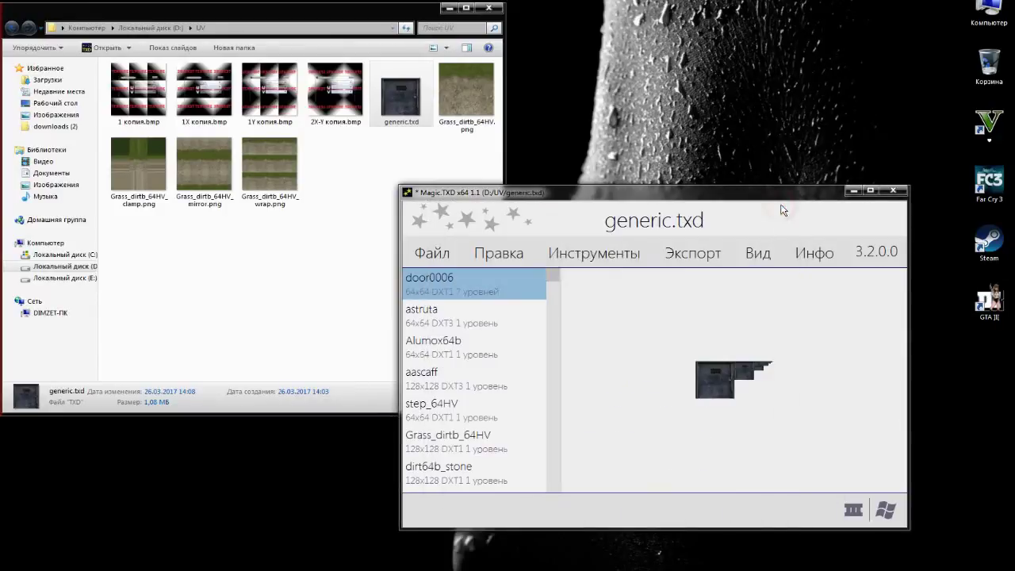
Step: Select the Alumox64b texture and open the mass conversion settings
left_click(612, 262)
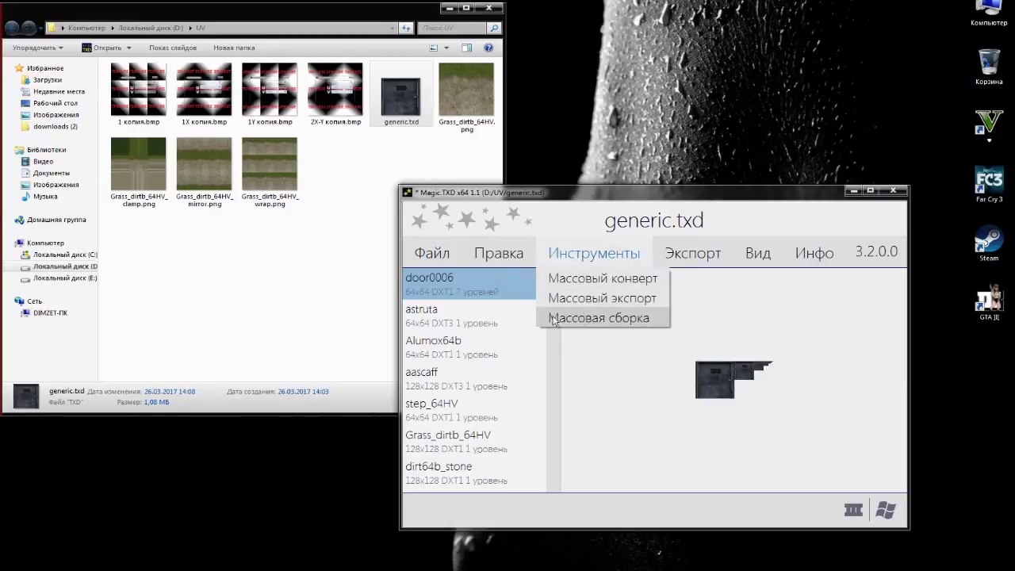
left_click(570, 199)
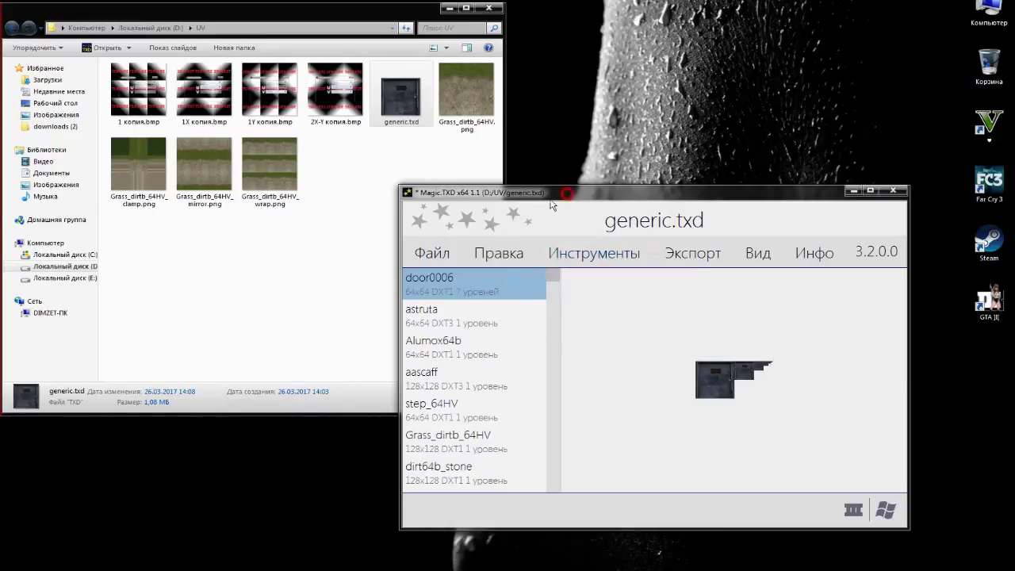
left_click(490, 315)
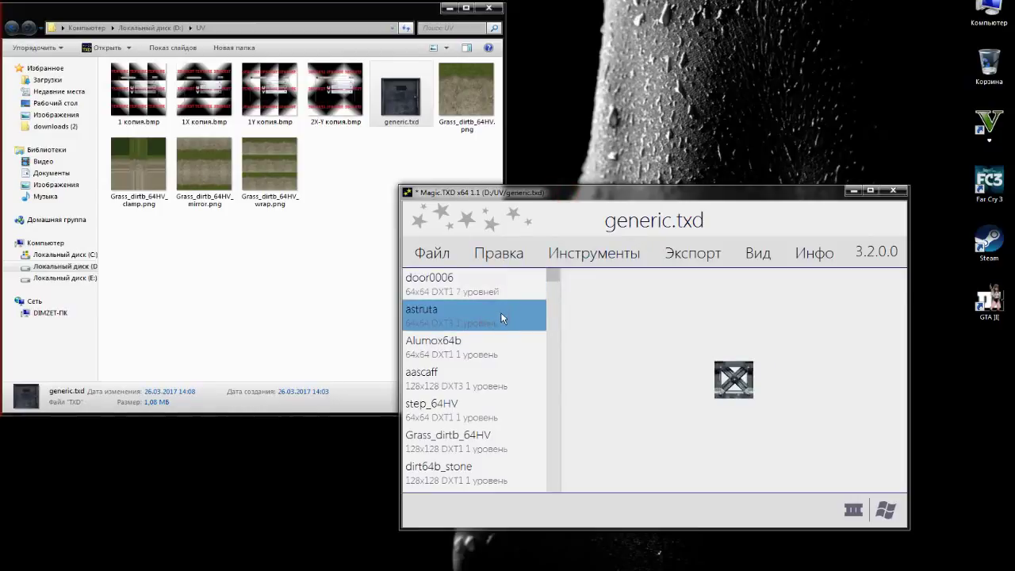
left_click(503, 346)
left_click(594, 258)
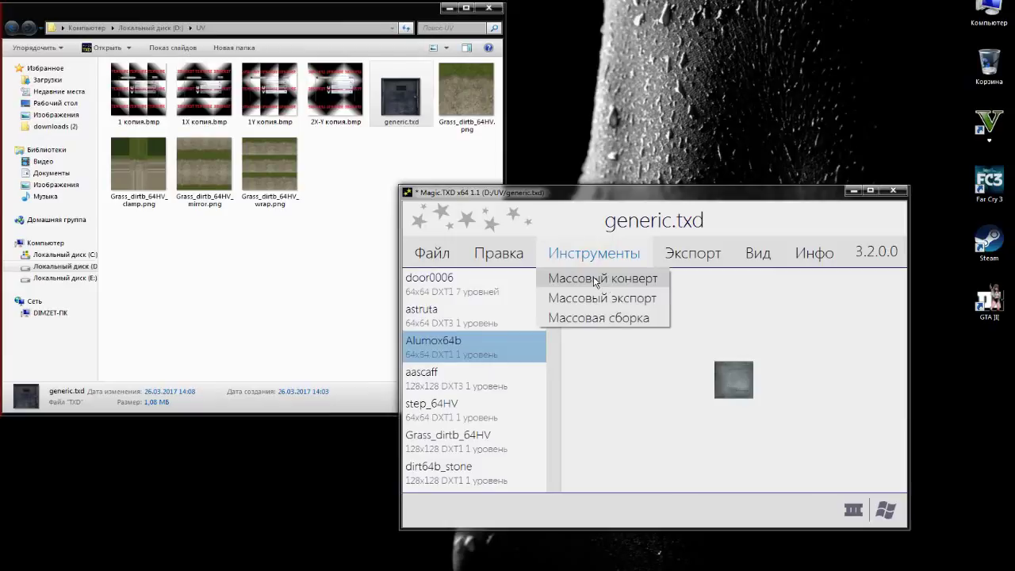
left_click(595, 279)
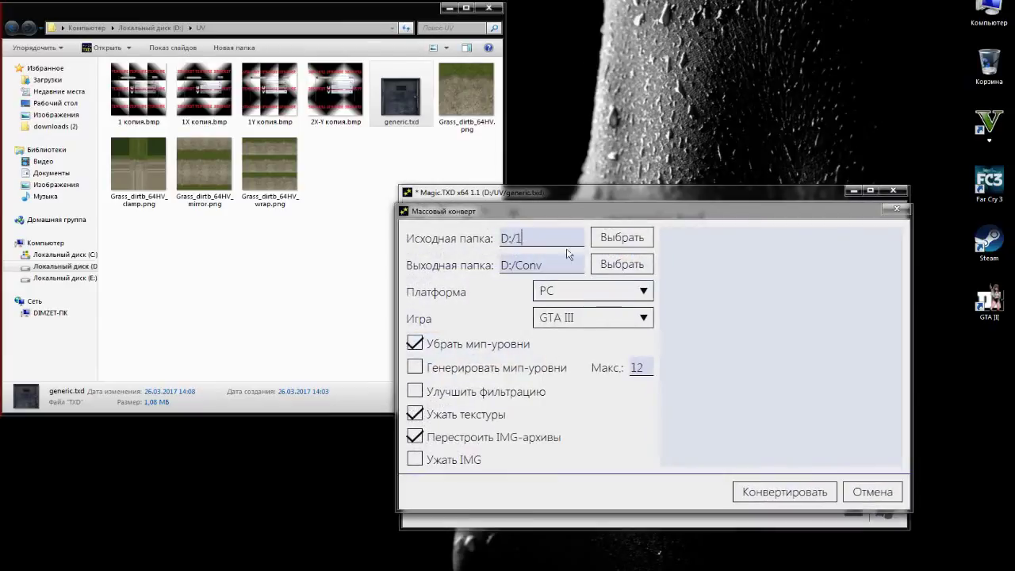
Step: Copy the UV folder name from the Explorer path and select the source folder path in the mass conversion settings
double_click(528, 238)
left_click(222, 29)
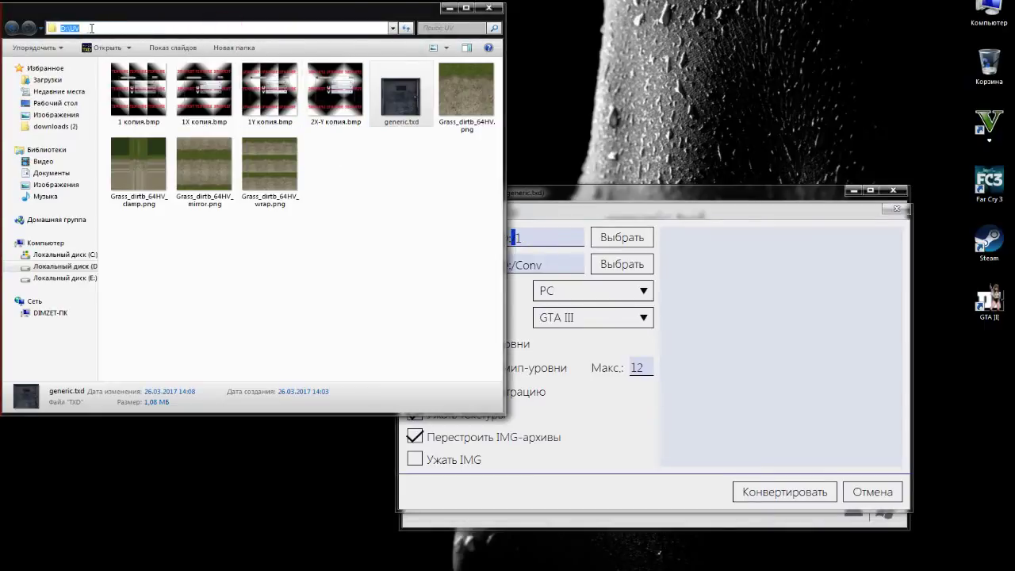
left_click_drag(101, 10, 101, 27)
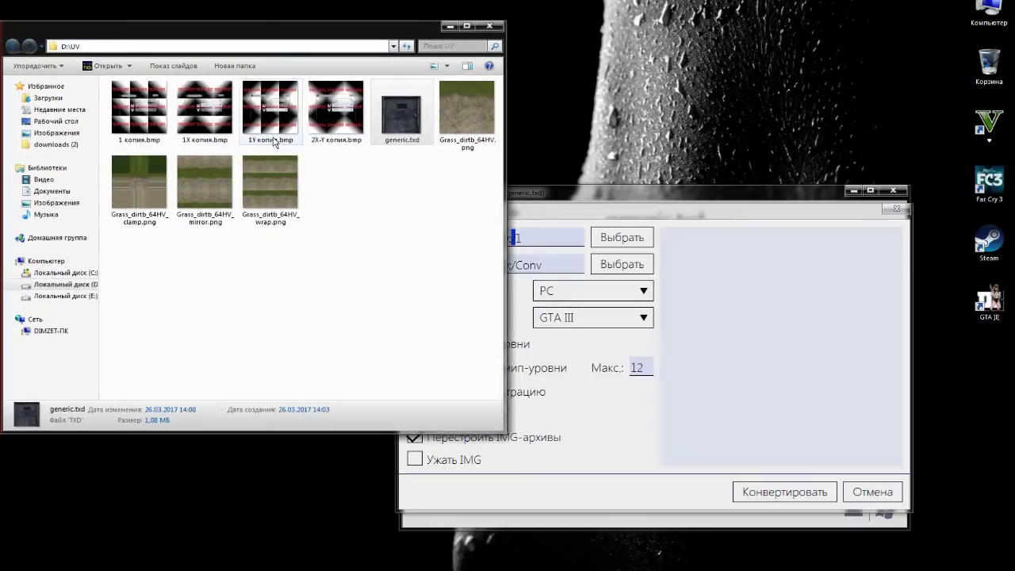
double_click(73, 46)
right_click(71, 46)
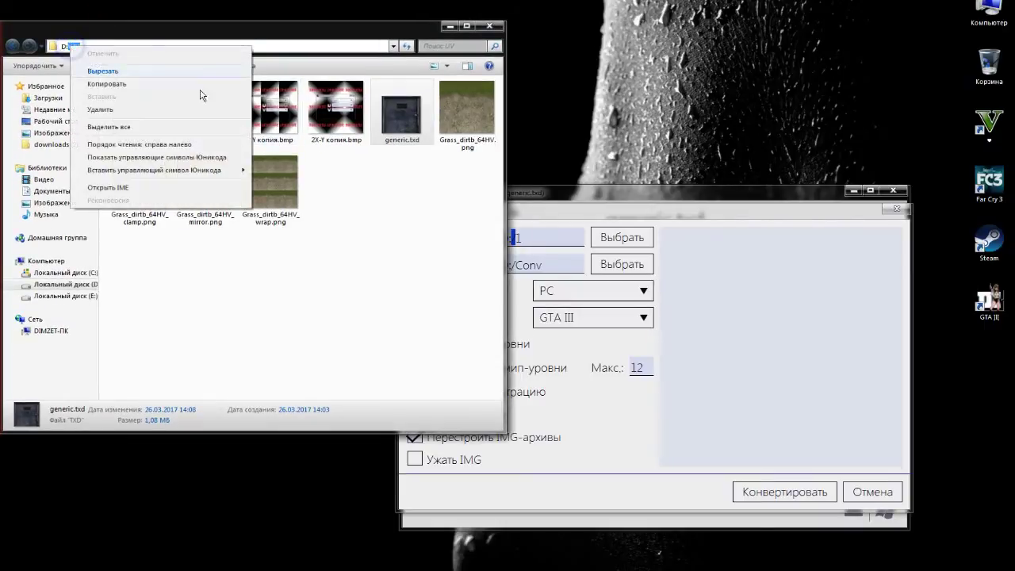
left_click(199, 83)
left_click(550, 242)
double_click(550, 242)
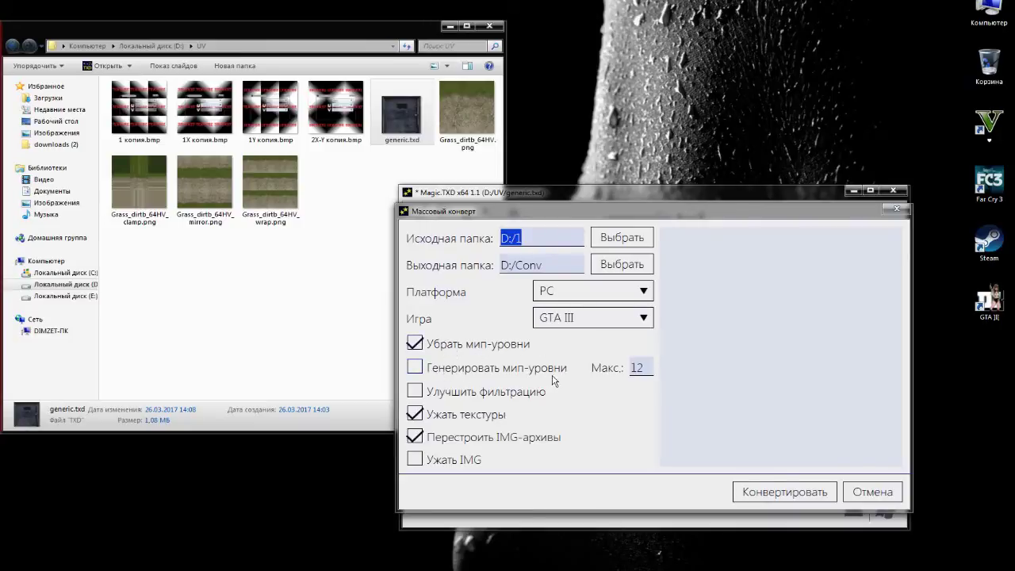
Step: Set the maximum number of mip levels to 20, and cancel the mass conversion
double_click(641, 368)
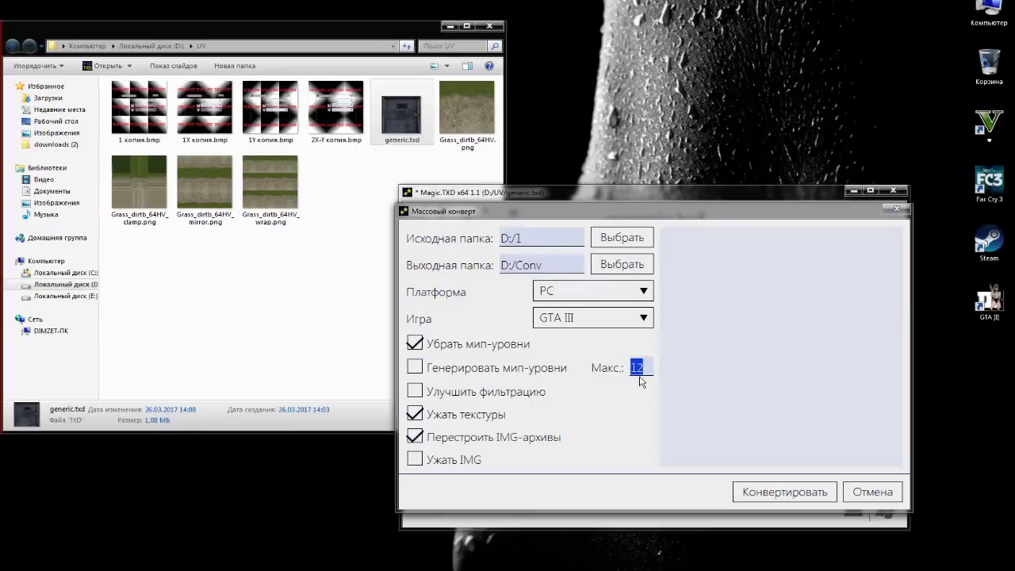
type("20")
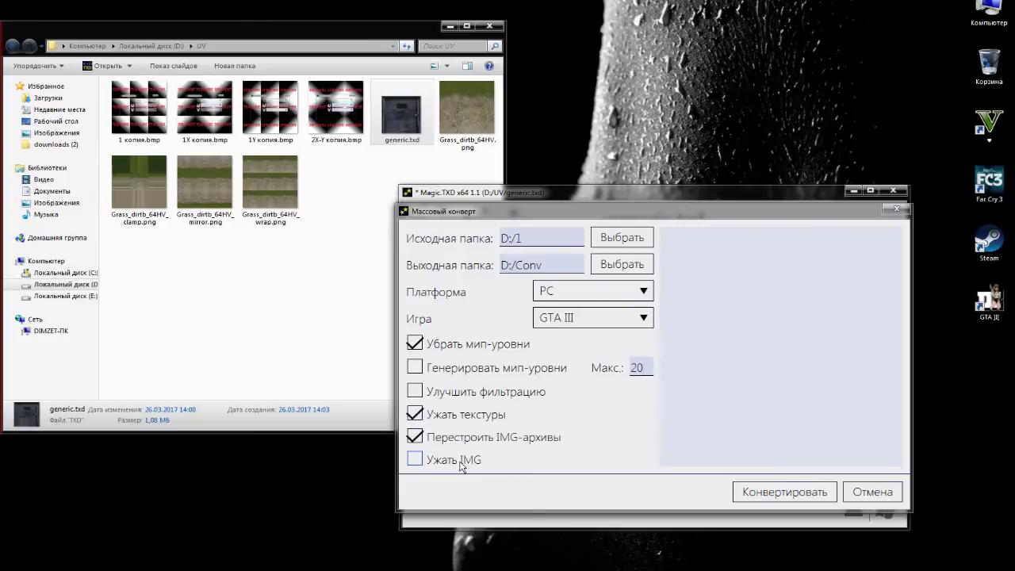
left_click(873, 489)
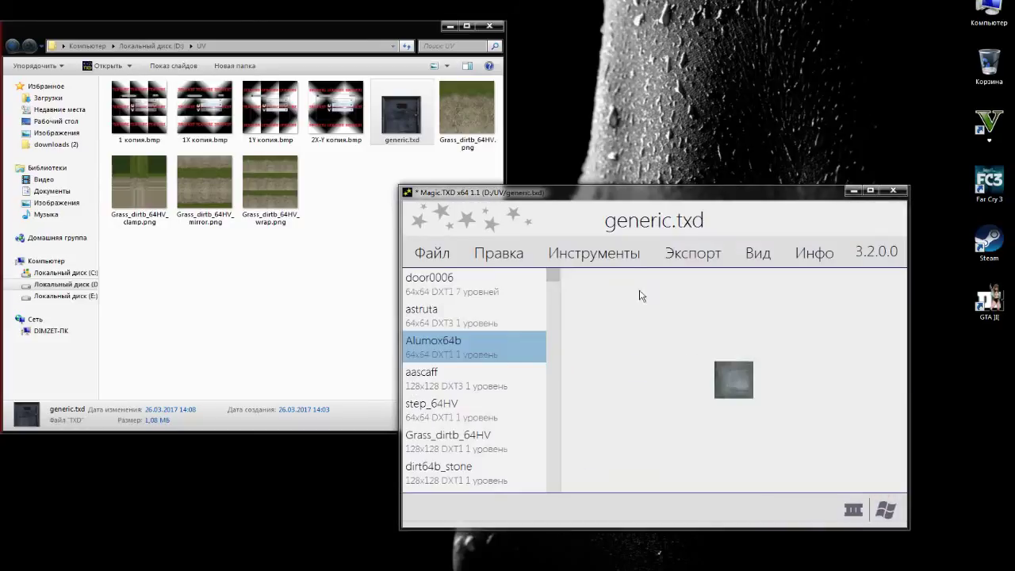
Step: Open the mass export settings and look at the output folder selection, cancelling without choosing a folder
mouse_move(624, 259)
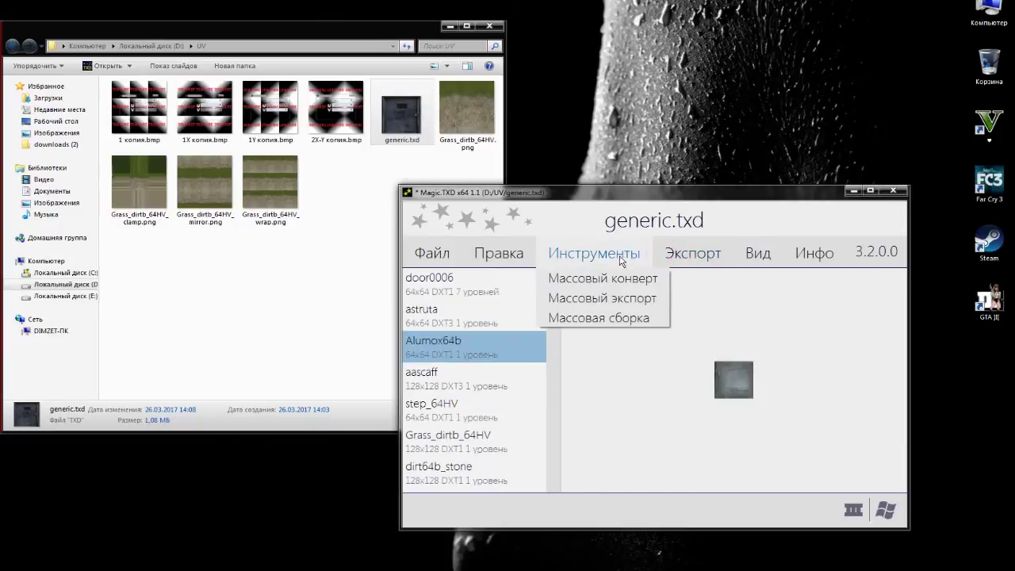
left_click(621, 302)
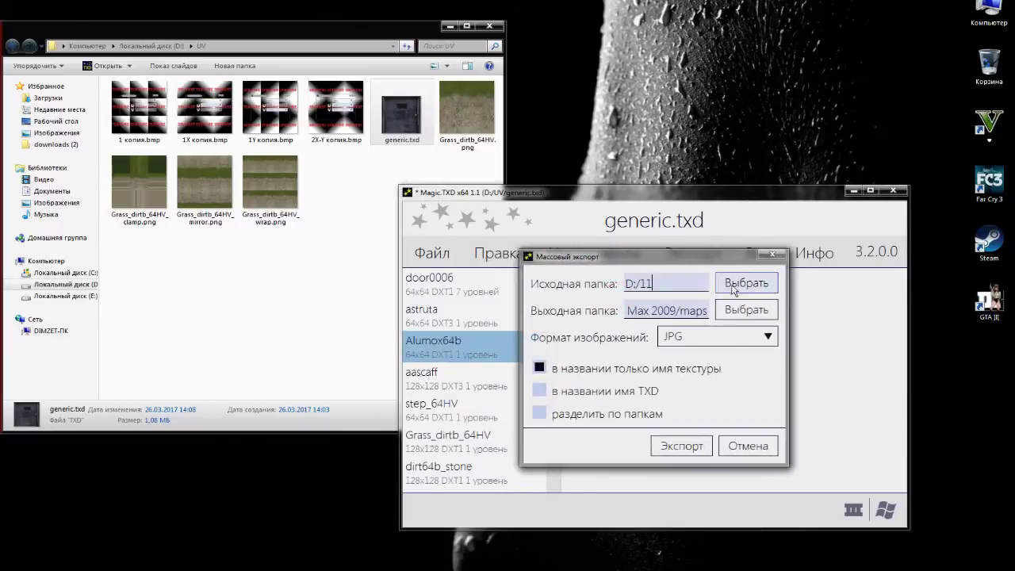
double_click(646, 283)
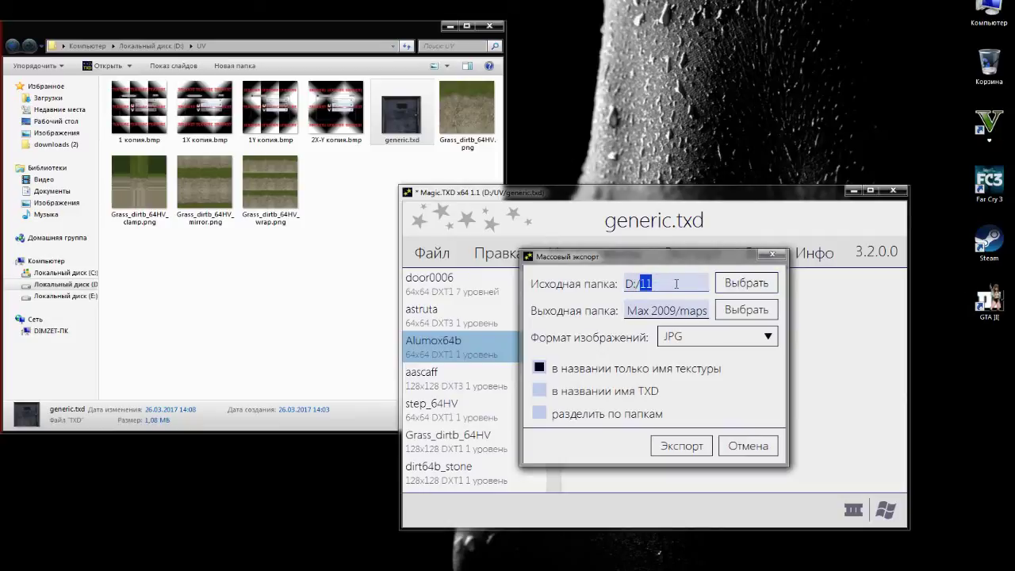
left_click(732, 315)
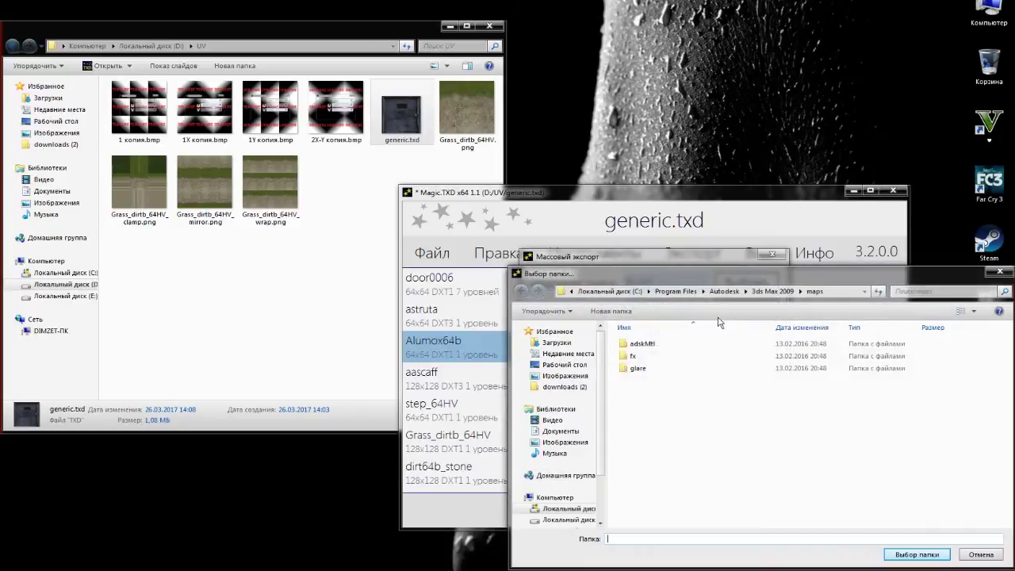
left_click_drag(948, 274, 819, 346)
left_click(872, 345)
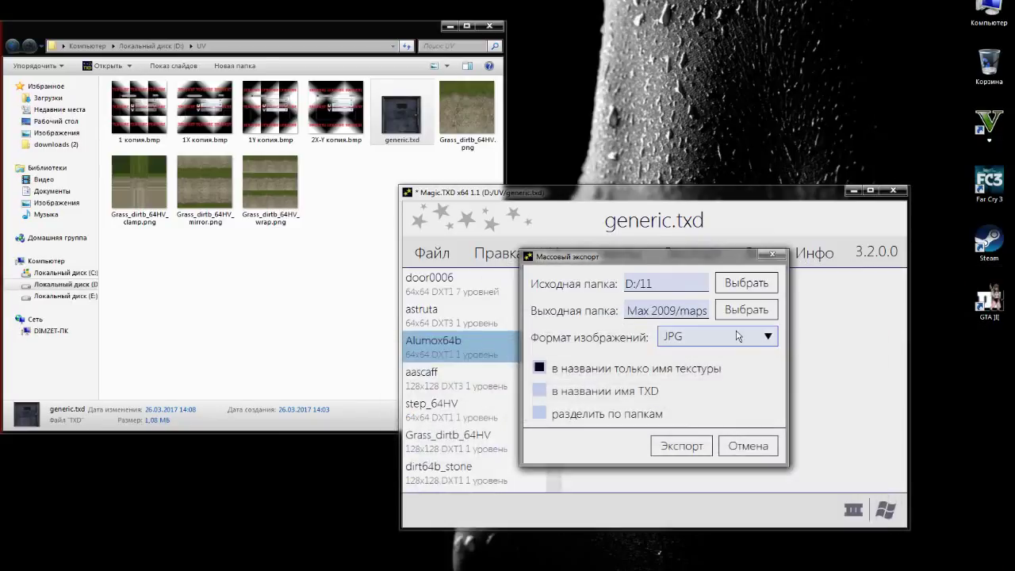
Step: Review the source folder and the available image formats for mass export, and cancel without exporting
left_click_drag(640, 283, 667, 283)
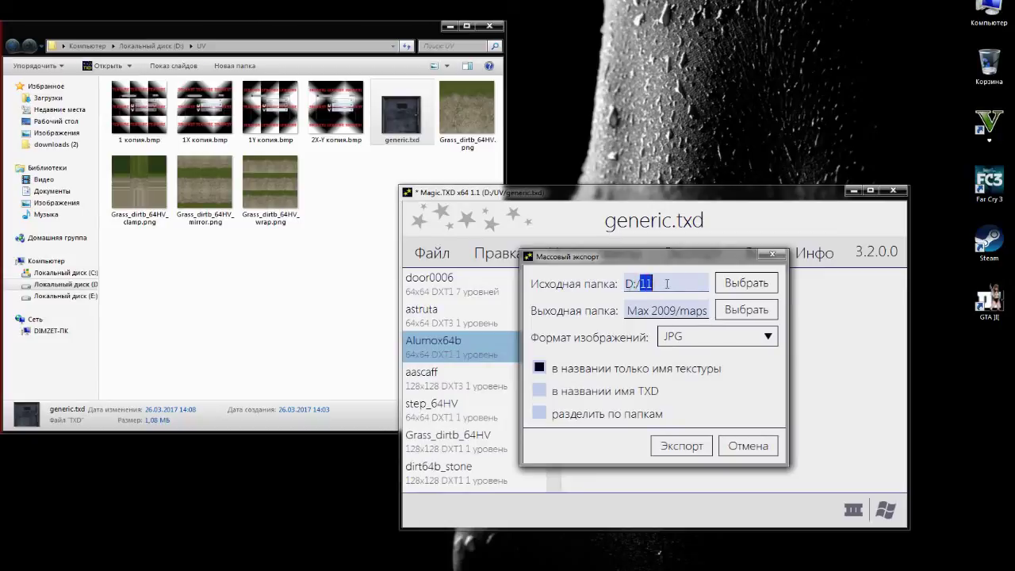
left_click(698, 341)
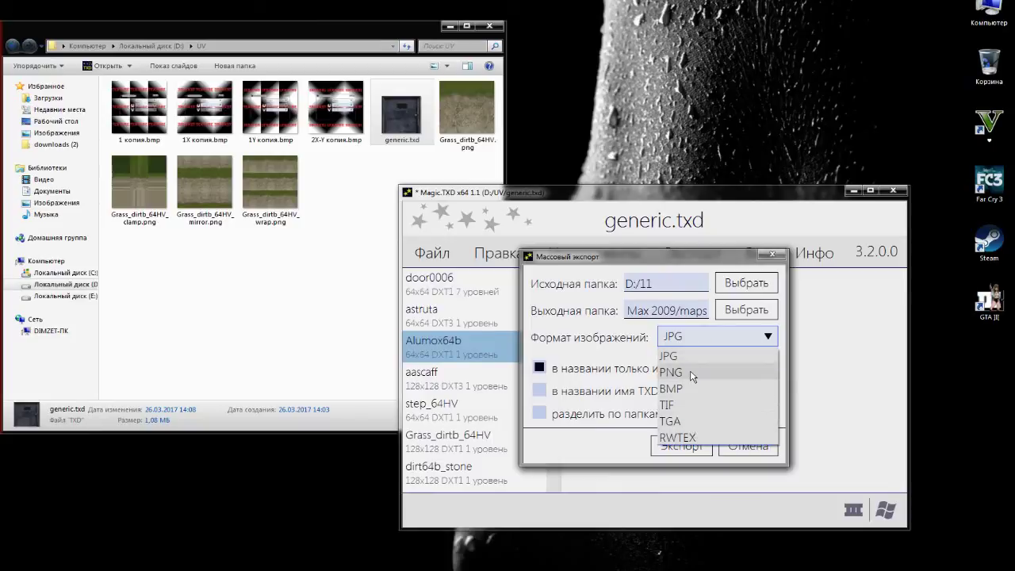
left_click(659, 265)
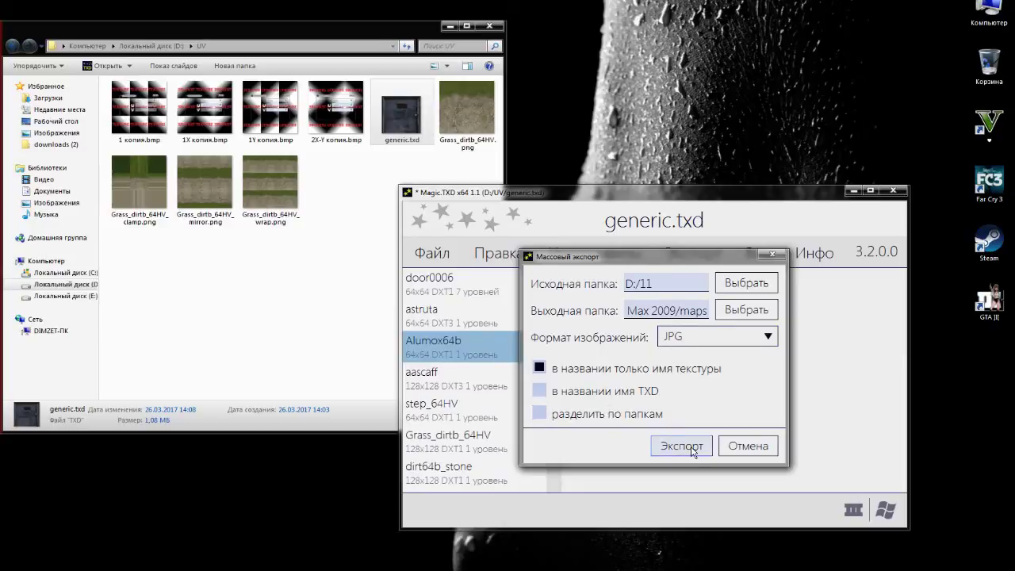
left_click(731, 449)
Step: Review the mass build settings, including the palette option, and cancel without building
left_click(625, 256)
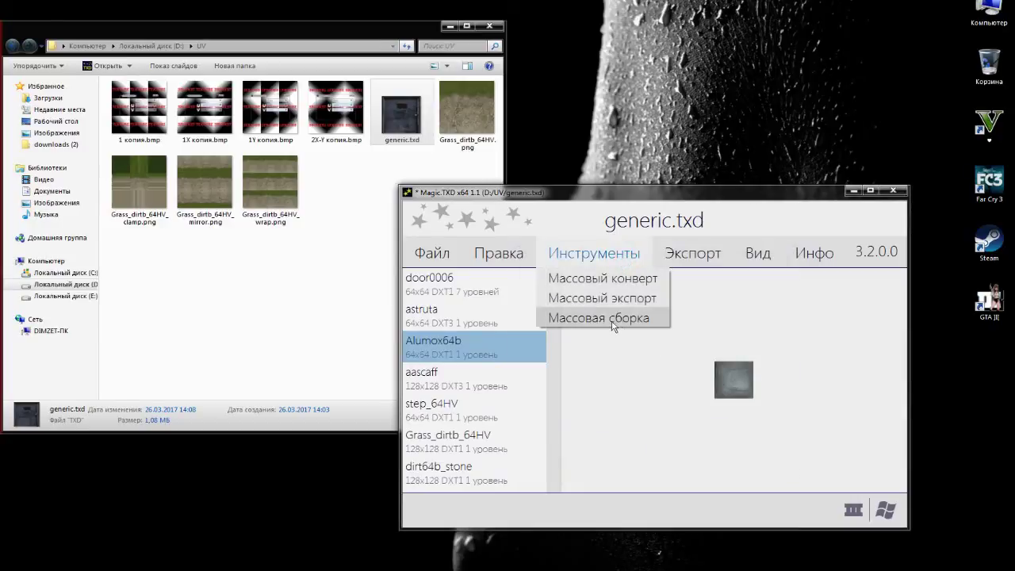
left_click(613, 325)
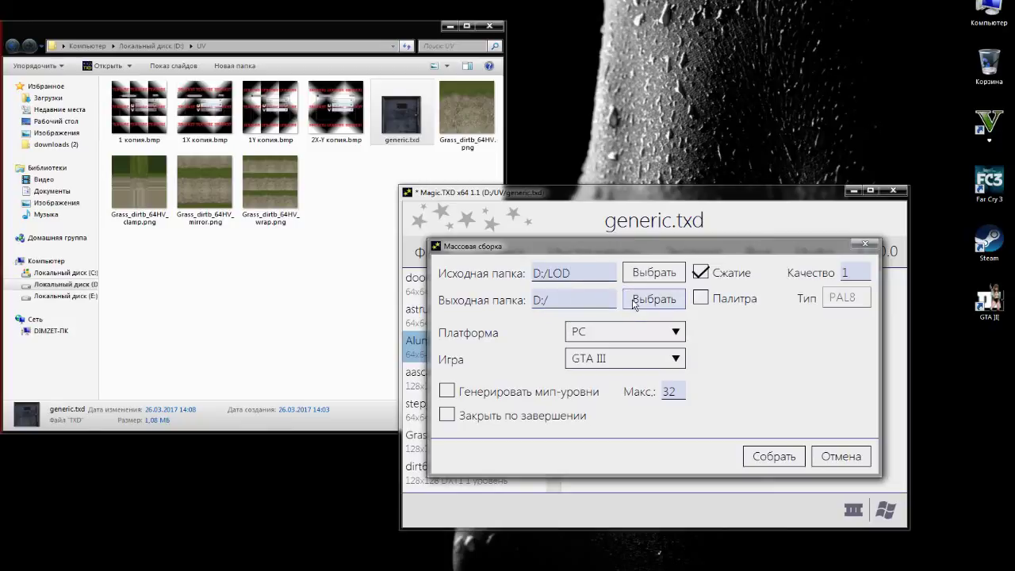
left_click(703, 299)
left_click(703, 298)
left_click(839, 456)
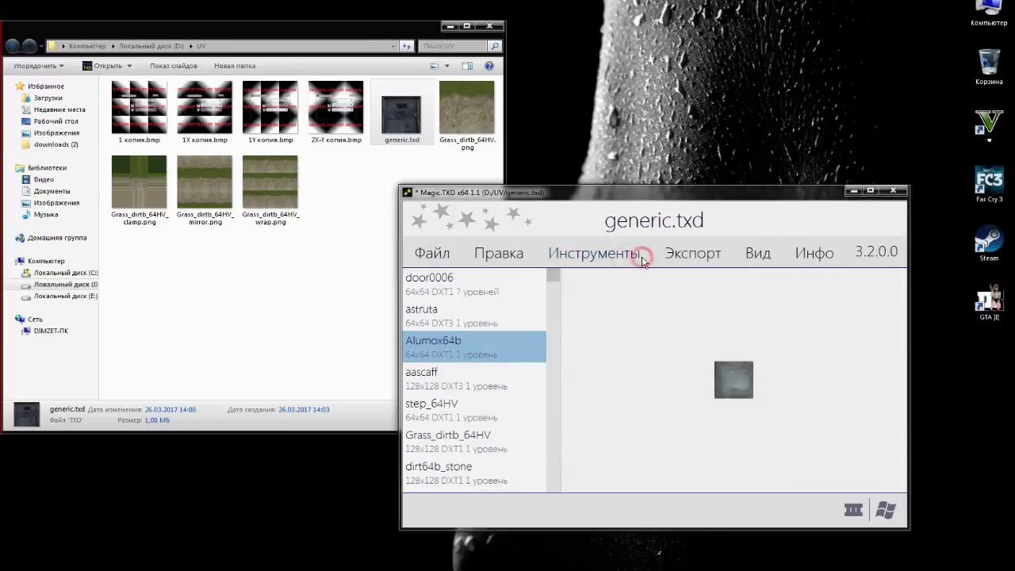